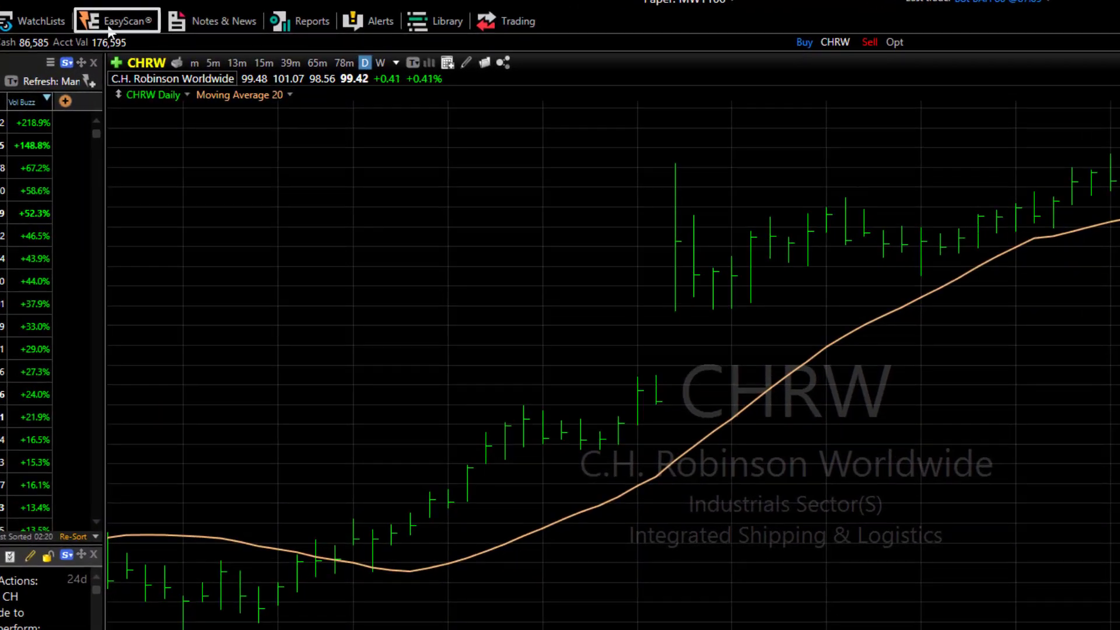
- Create a new EasyScan condition with a Flex branch whose period is 30 bars
left_click(109, 28)
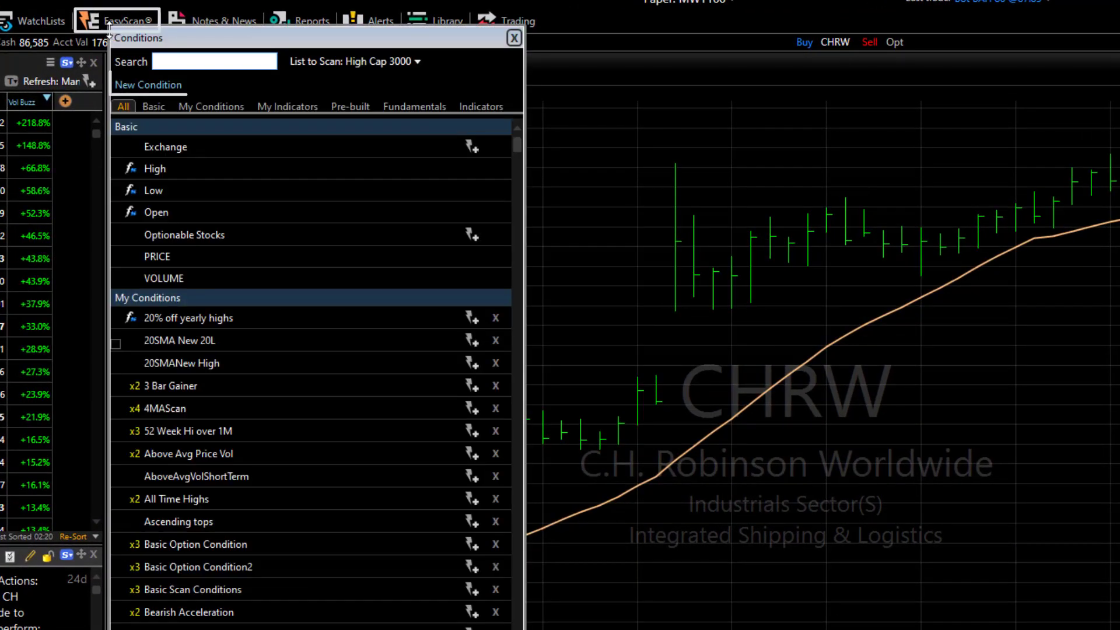
left_click(153, 86)
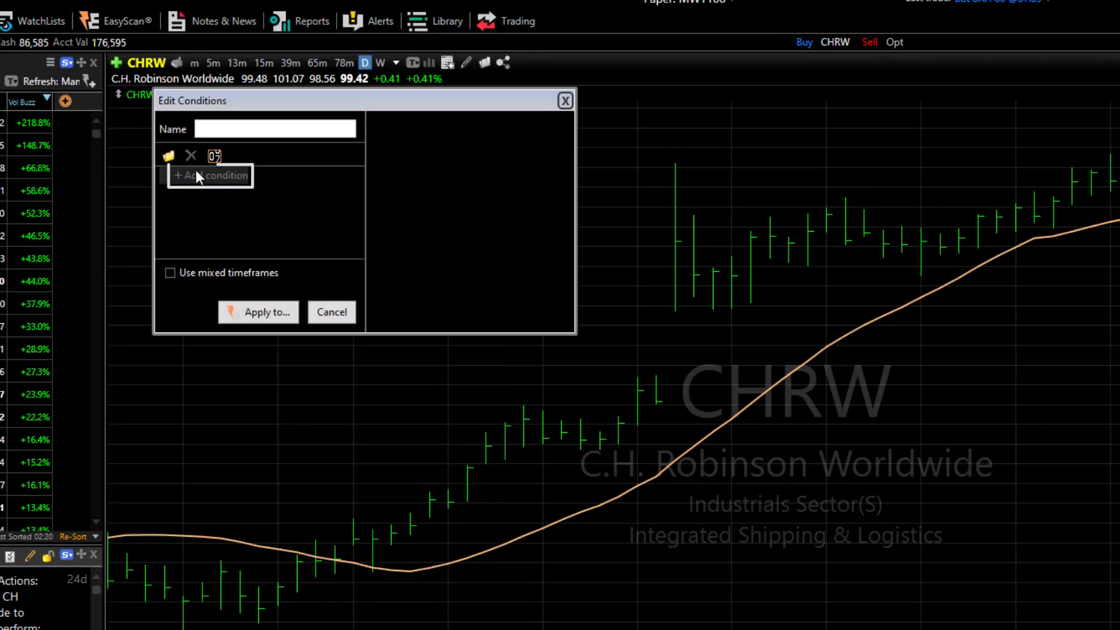
left_click(232, 176)
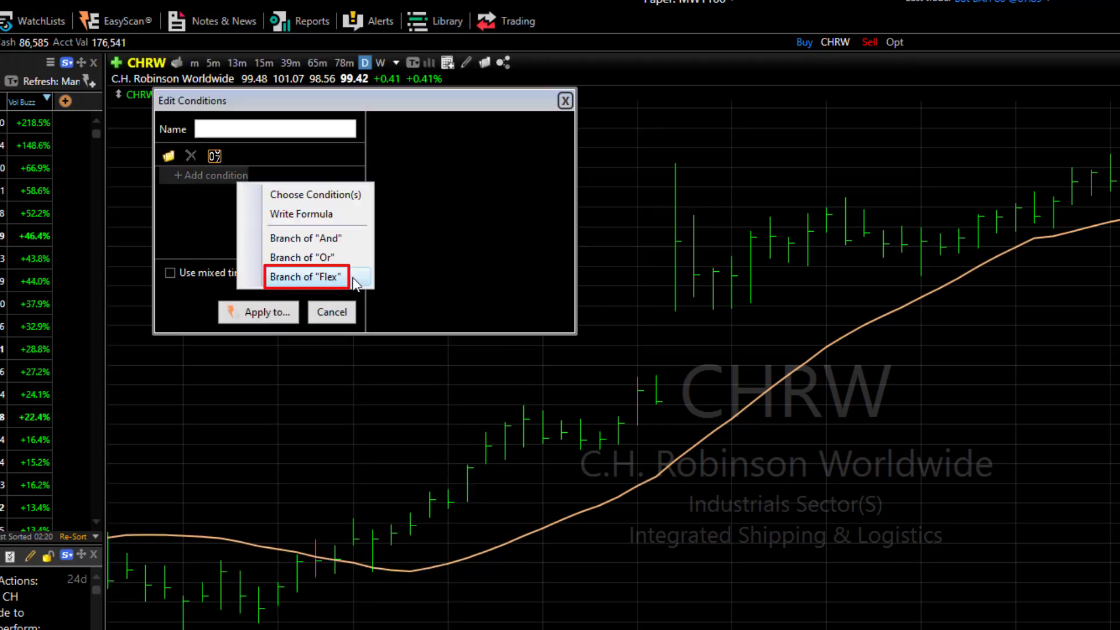
left_click(353, 281)
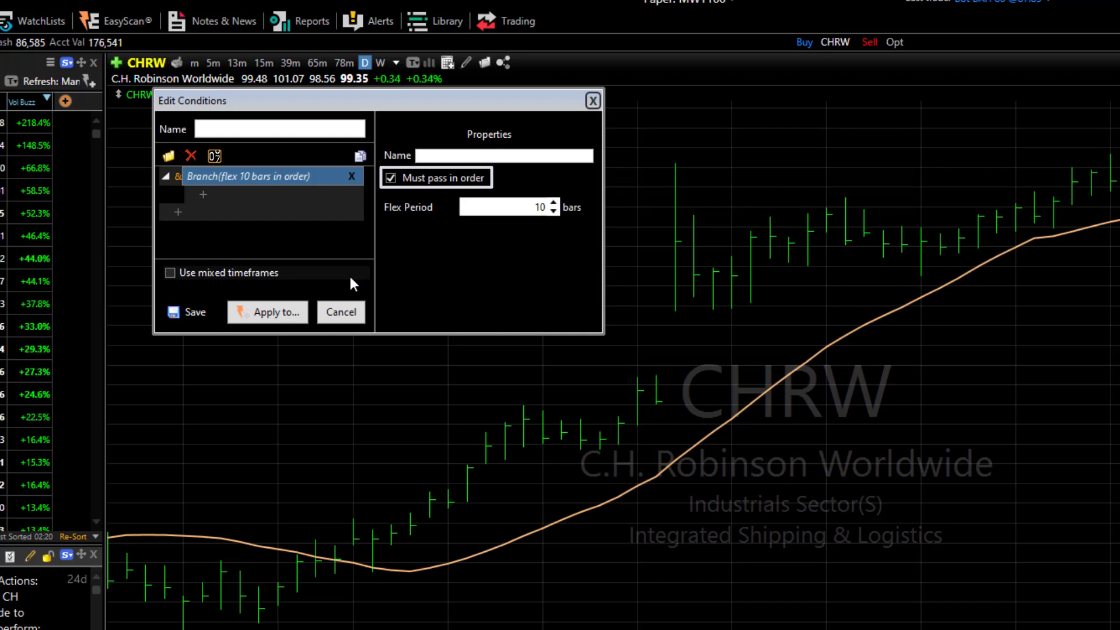
key("Tab")
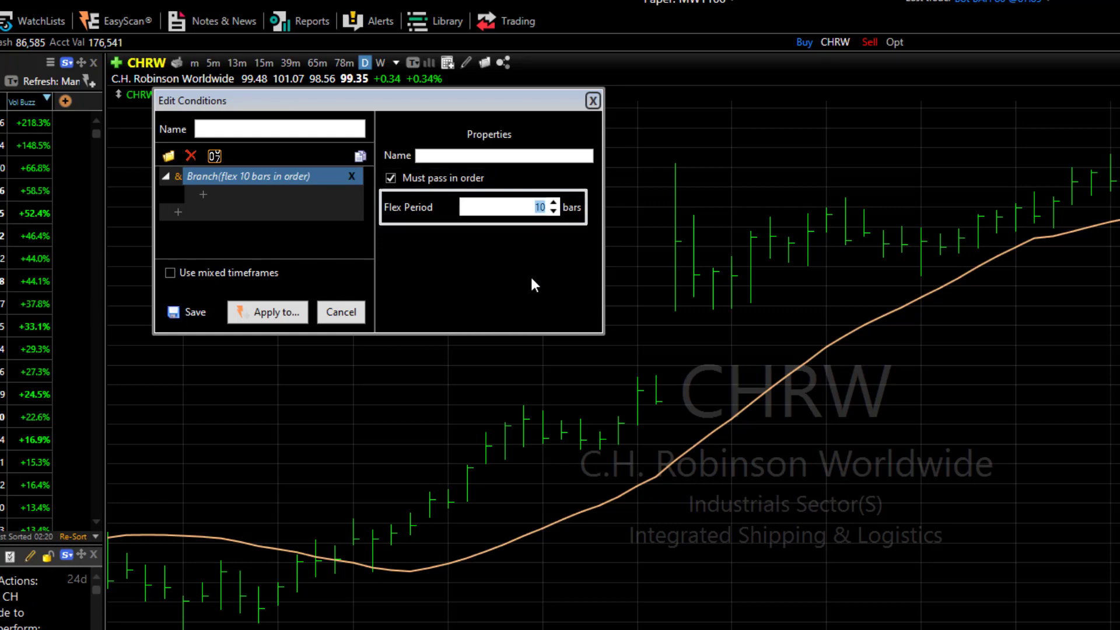
type("30")
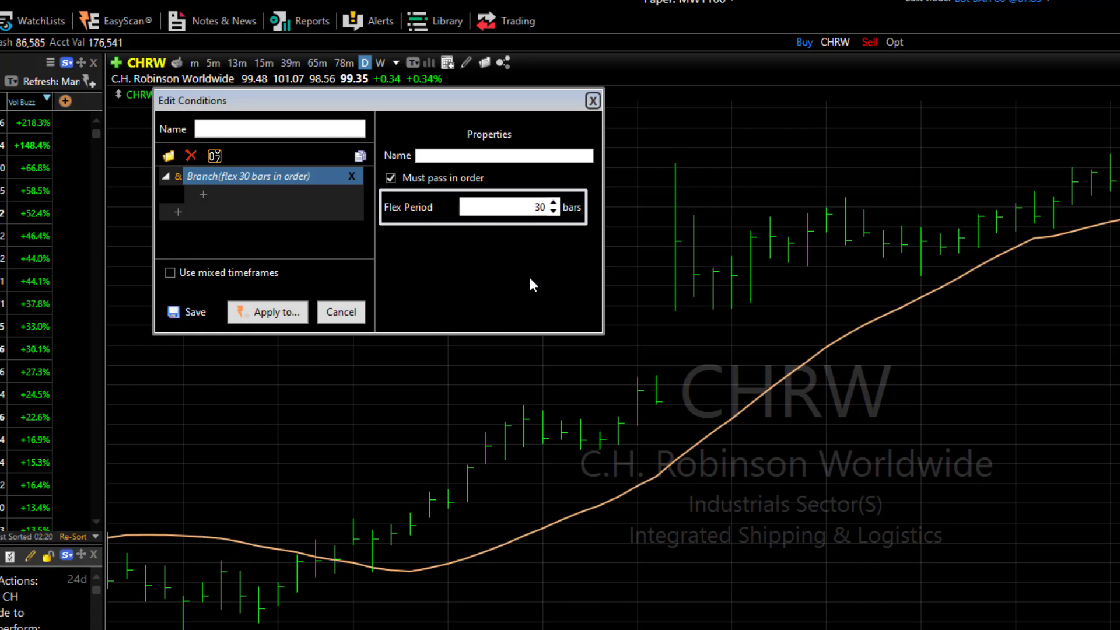
left_click(204, 195)
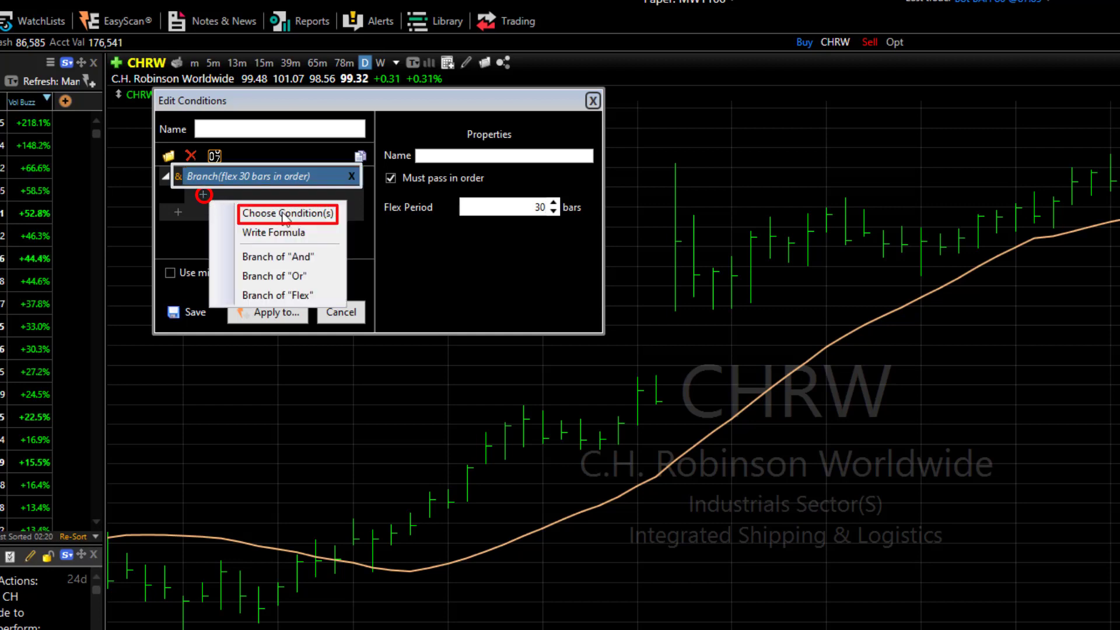
- Add a PRICE condition to the Flex branch set to New high over 100 bars
left_click(285, 215)
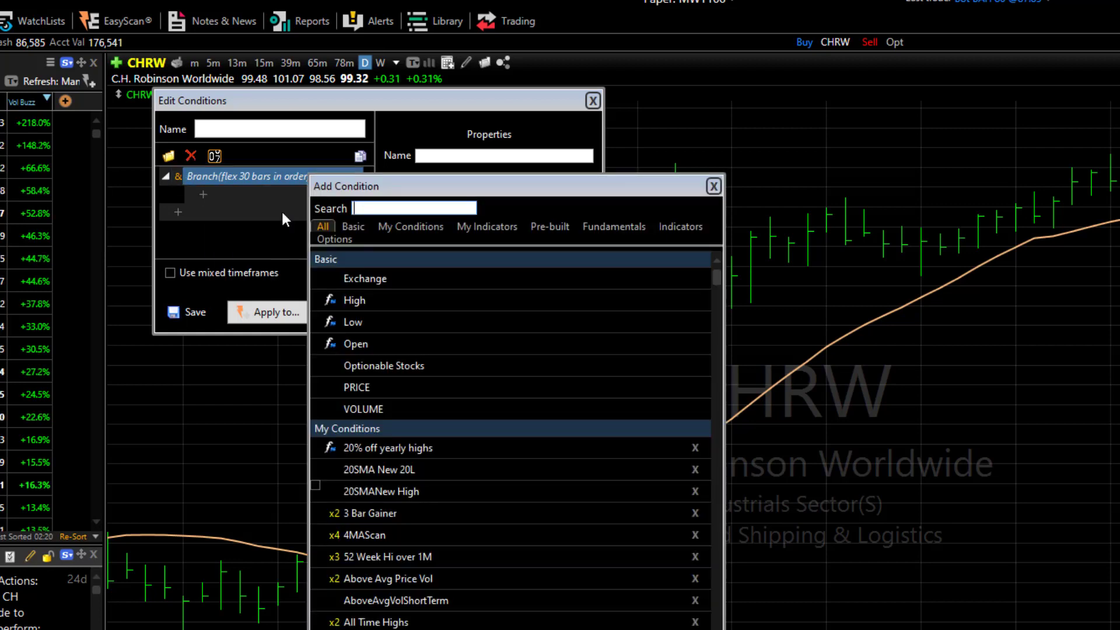
type("price")
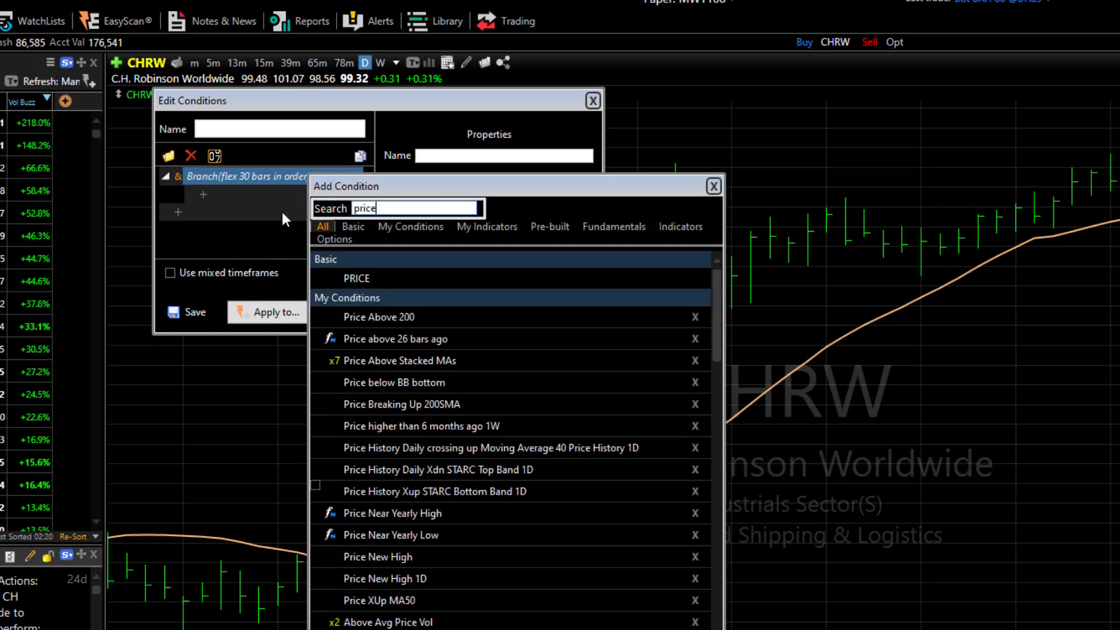
left_click(367, 281)
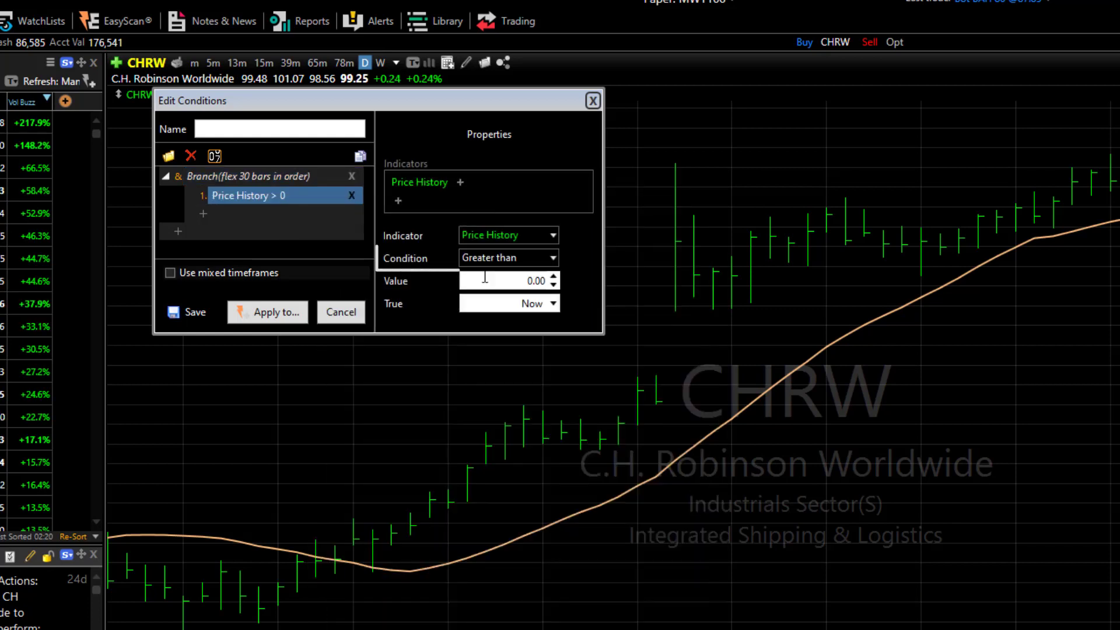
left_click(554, 259)
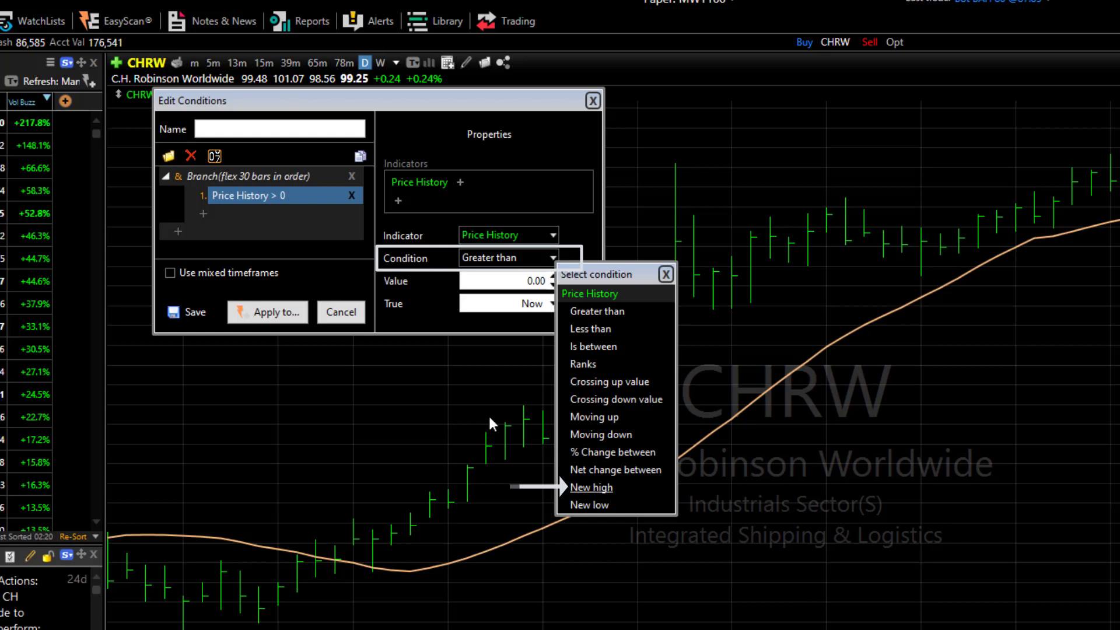
left_click(608, 488)
double_click(542, 280)
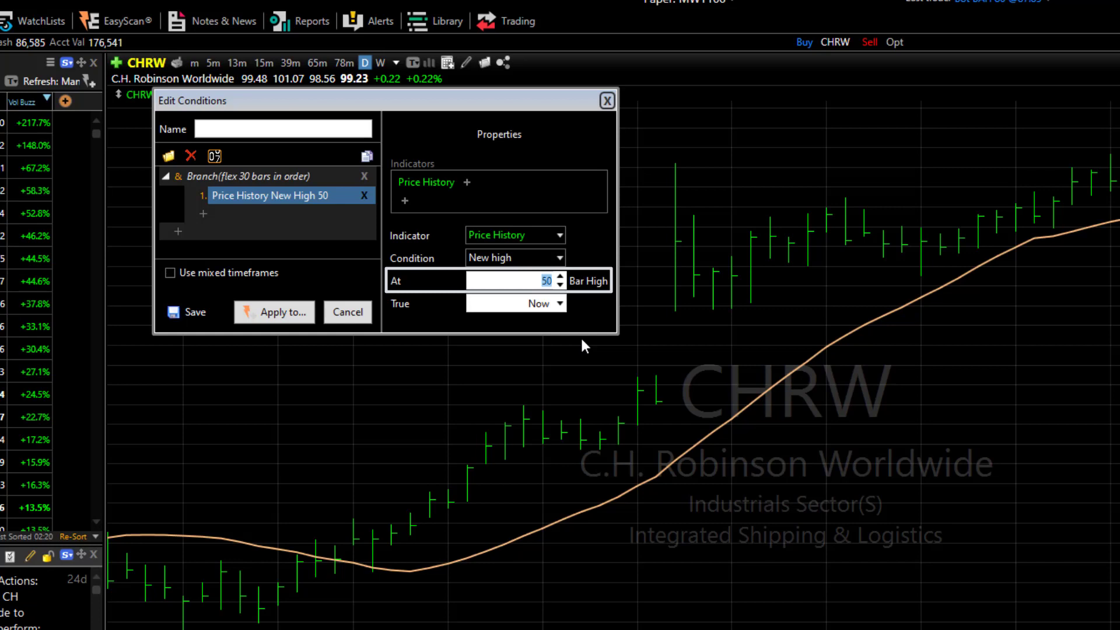
type("100")
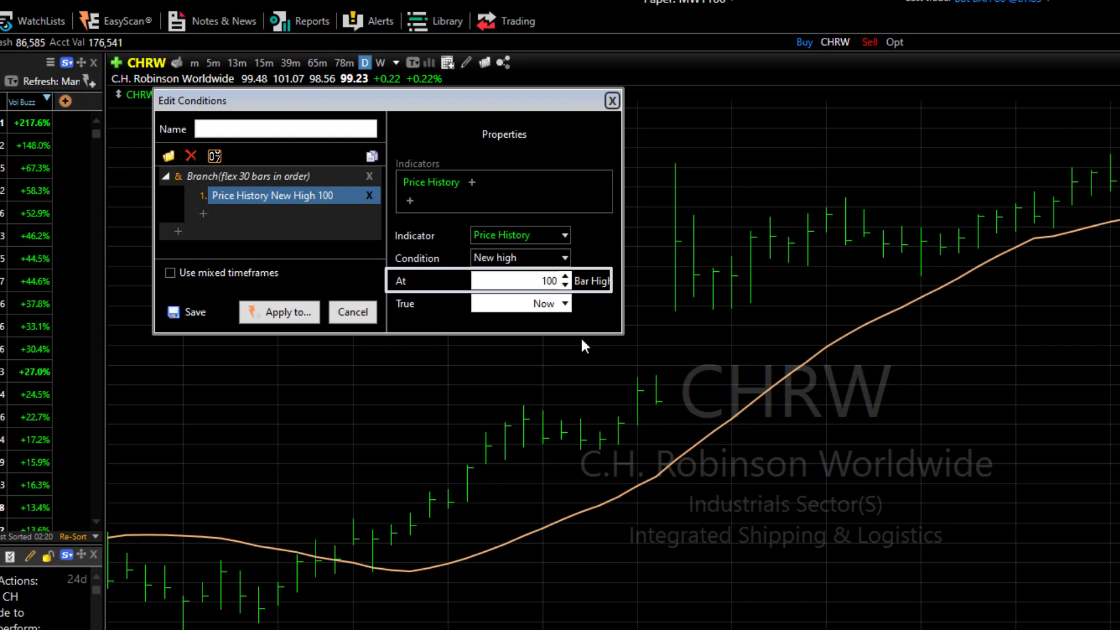
key("Tab")
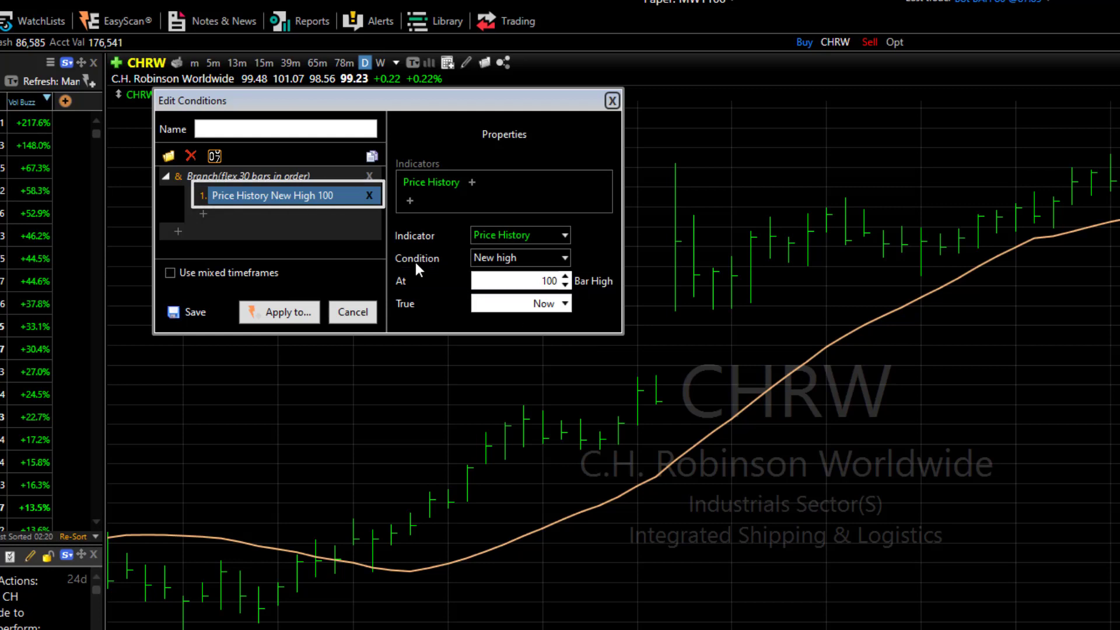
- Copy the New High 100 condition and paste a duplicate below it
right_click(261, 198)
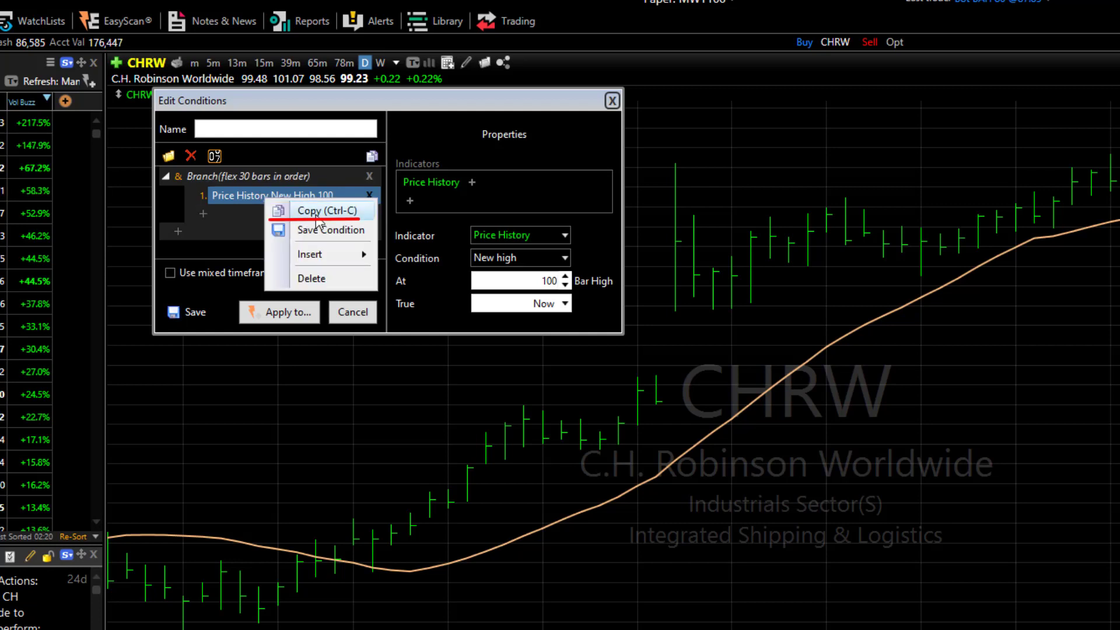
left_click(317, 220)
right_click(266, 199)
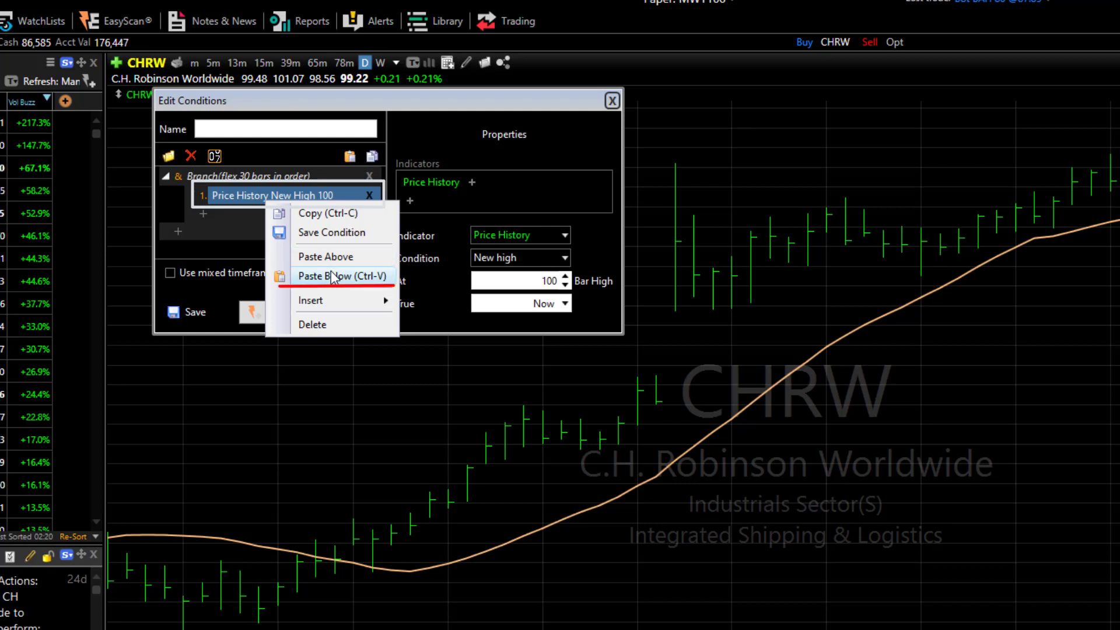
left_click(333, 277)
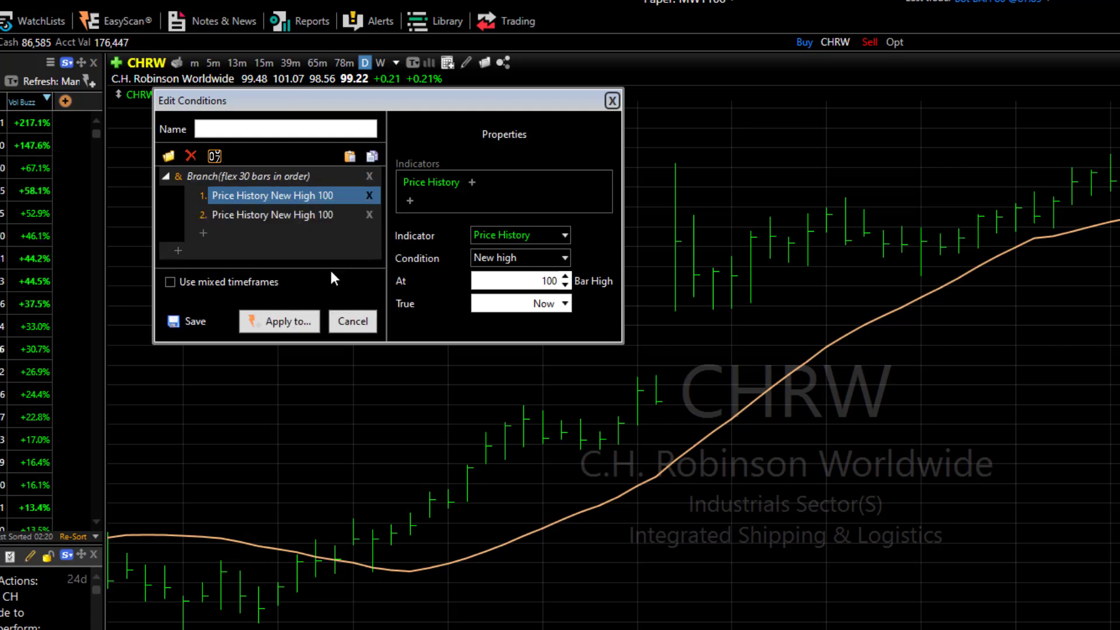
left_click(203, 234)
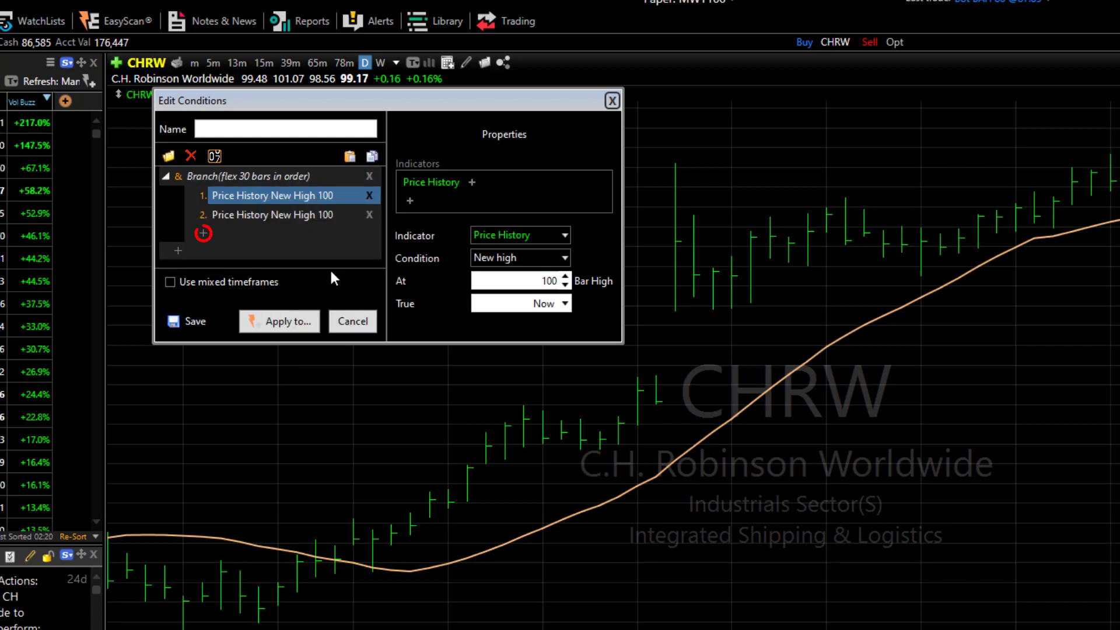
- Add a simple moving average versus price condition with a 20-period average
left_click(203, 233)
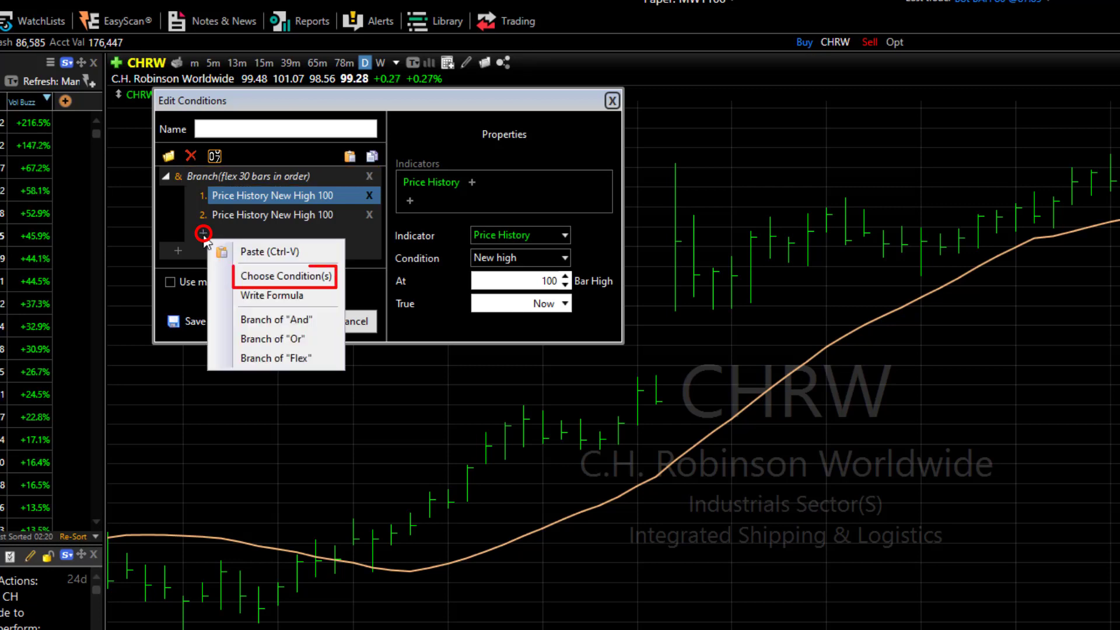
left_click(281, 279)
type("movin")
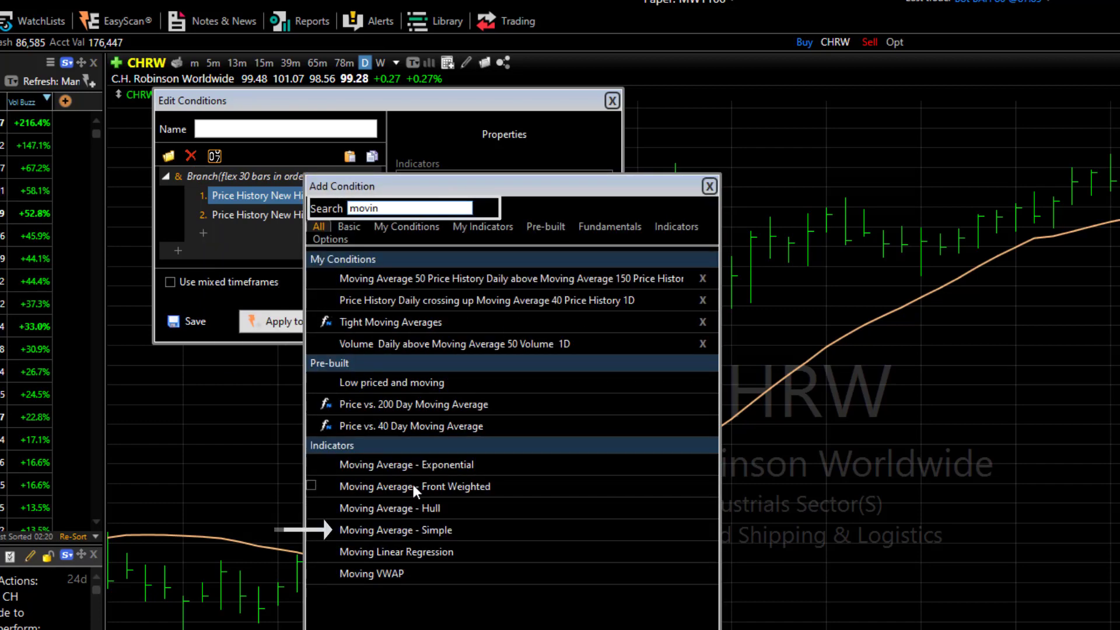
left_click(474, 528)
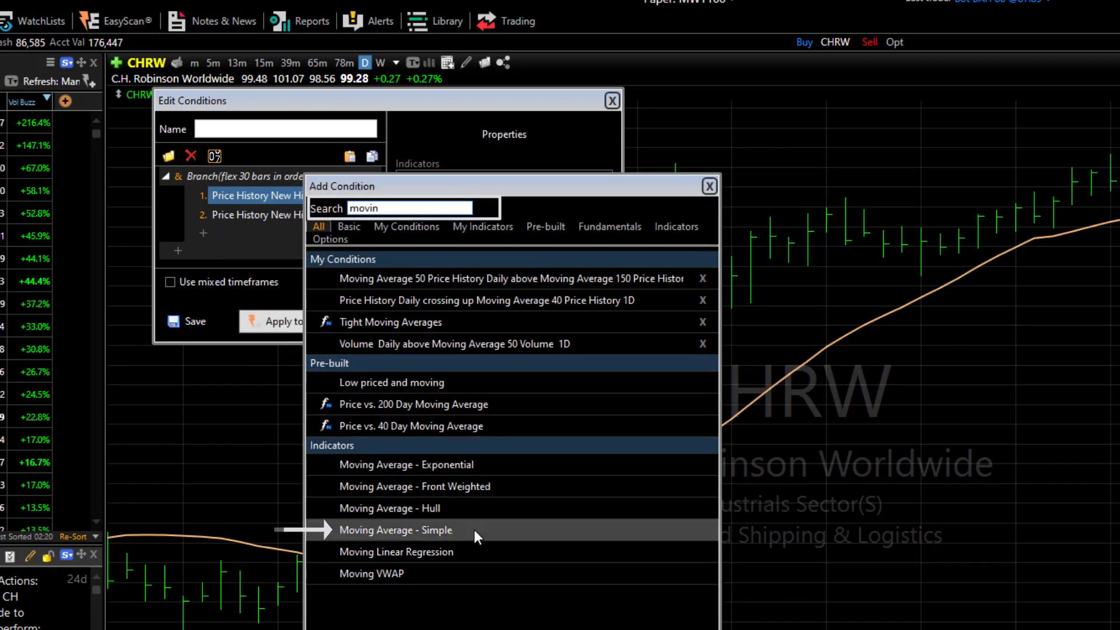
double_click(474, 530)
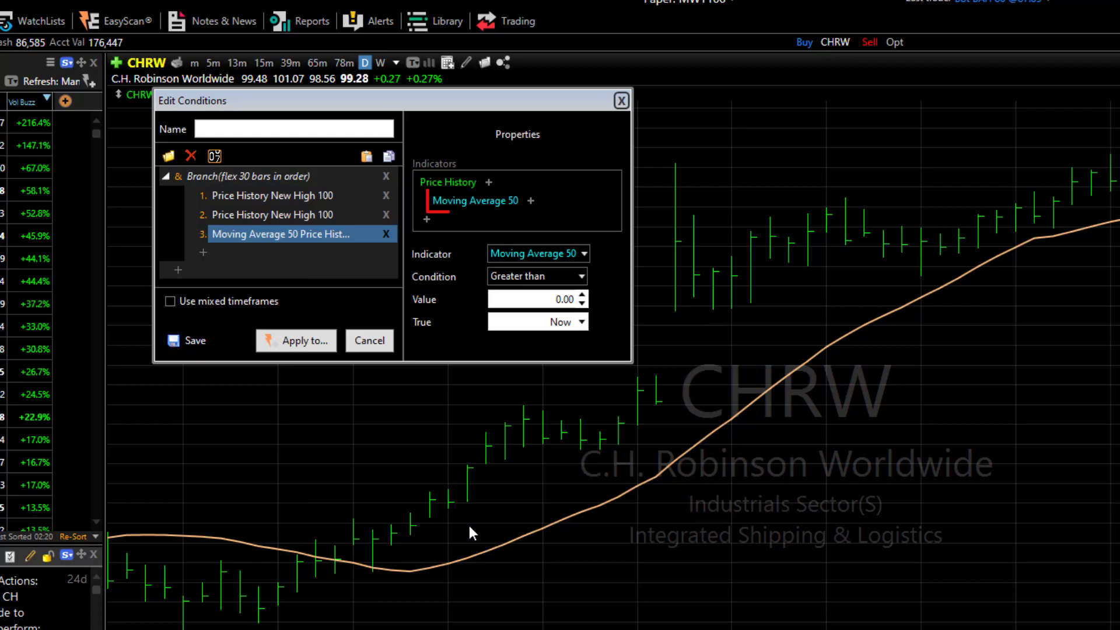
left_click(475, 200)
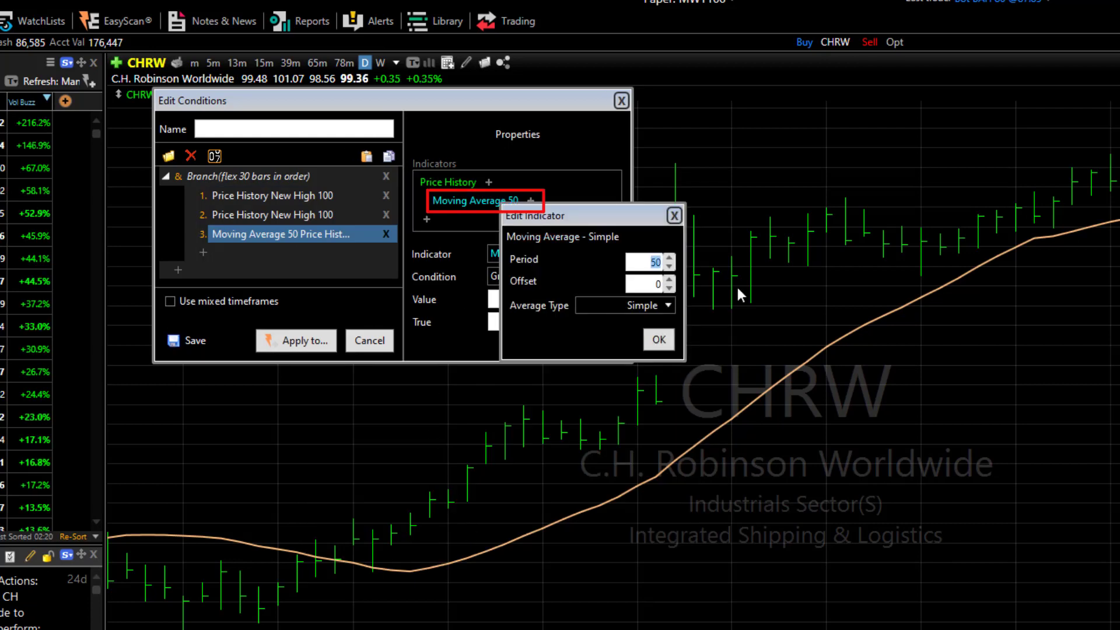
type("20")
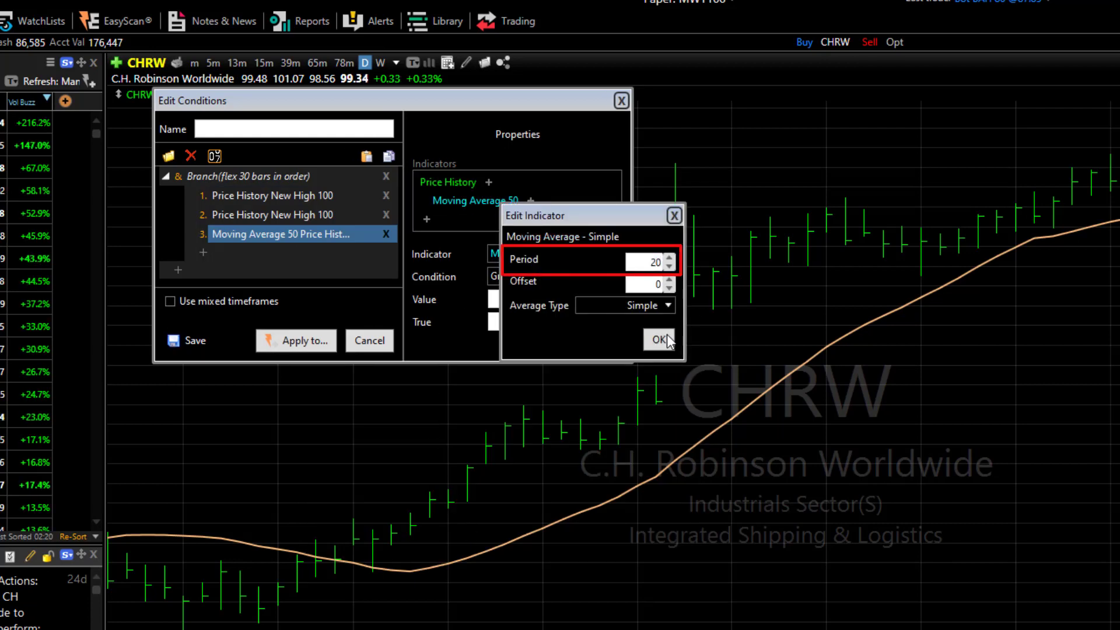
key("Return")
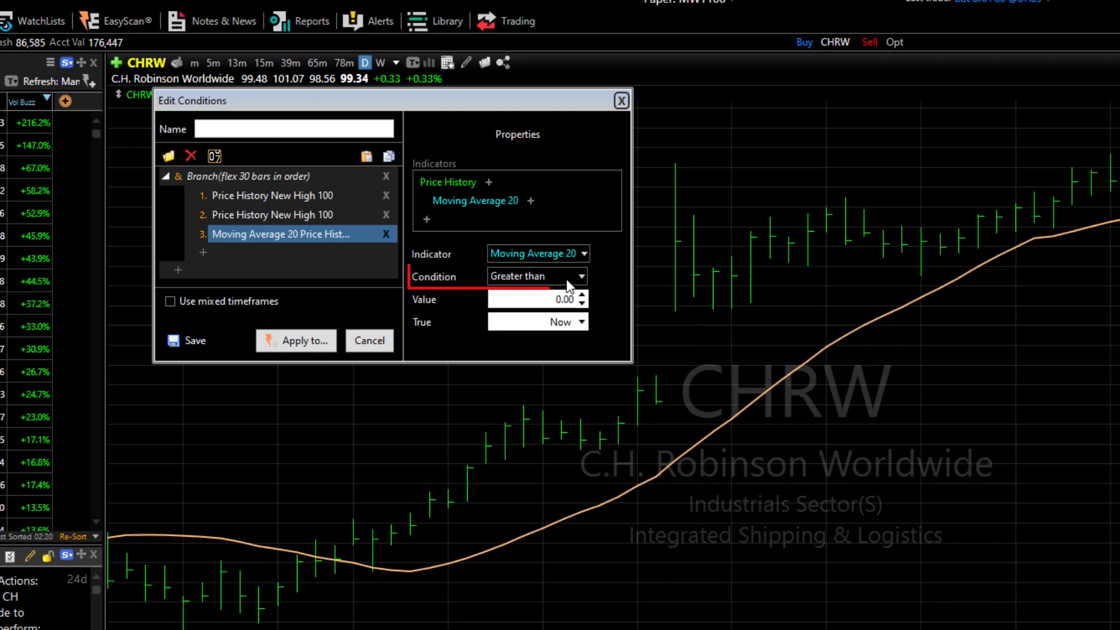
- Set it to price below Moving Average 20 and move it to second position
left_click(569, 283)
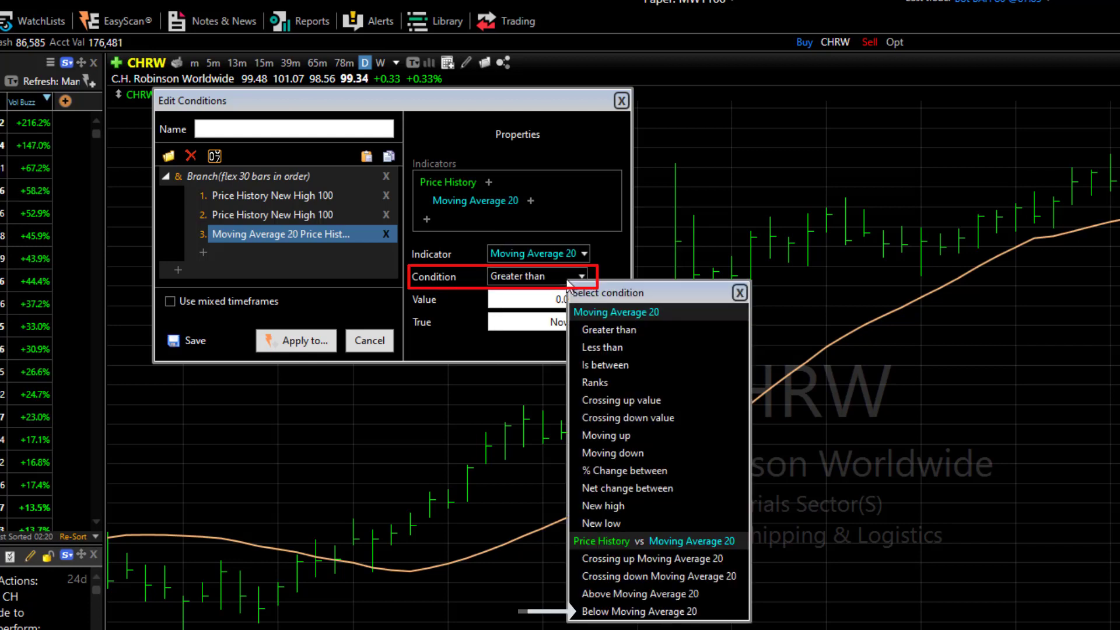
left_click(688, 612)
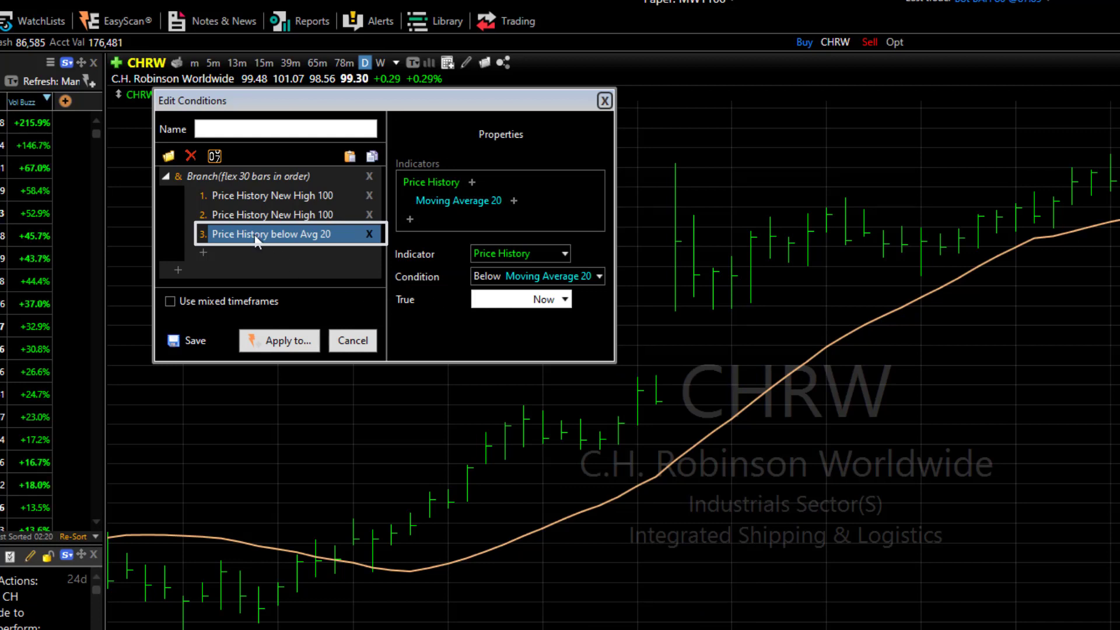
left_click_drag(255, 236, 260, 213)
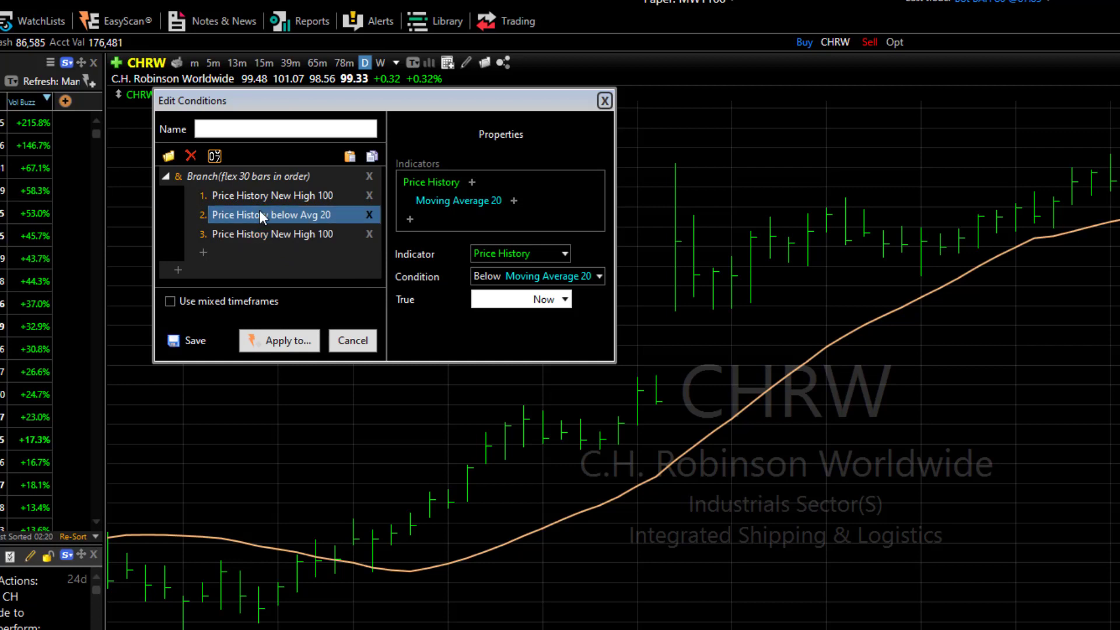
left_click(274, 343)
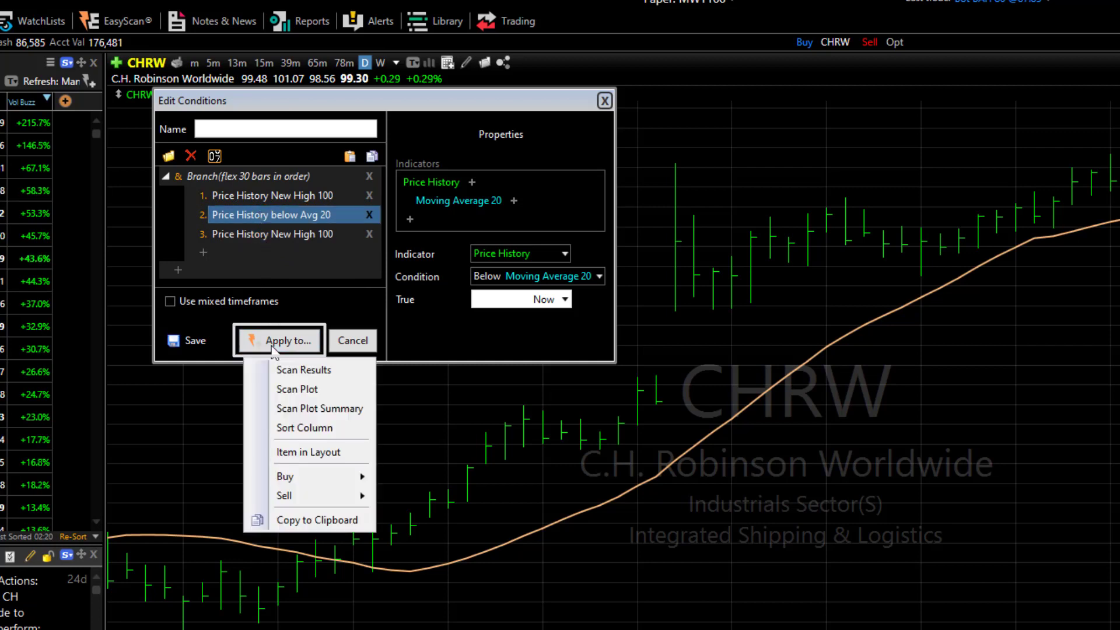
- Run the scan as Scan Results and review daily charts from RDFN through DKS
left_click(304, 370)
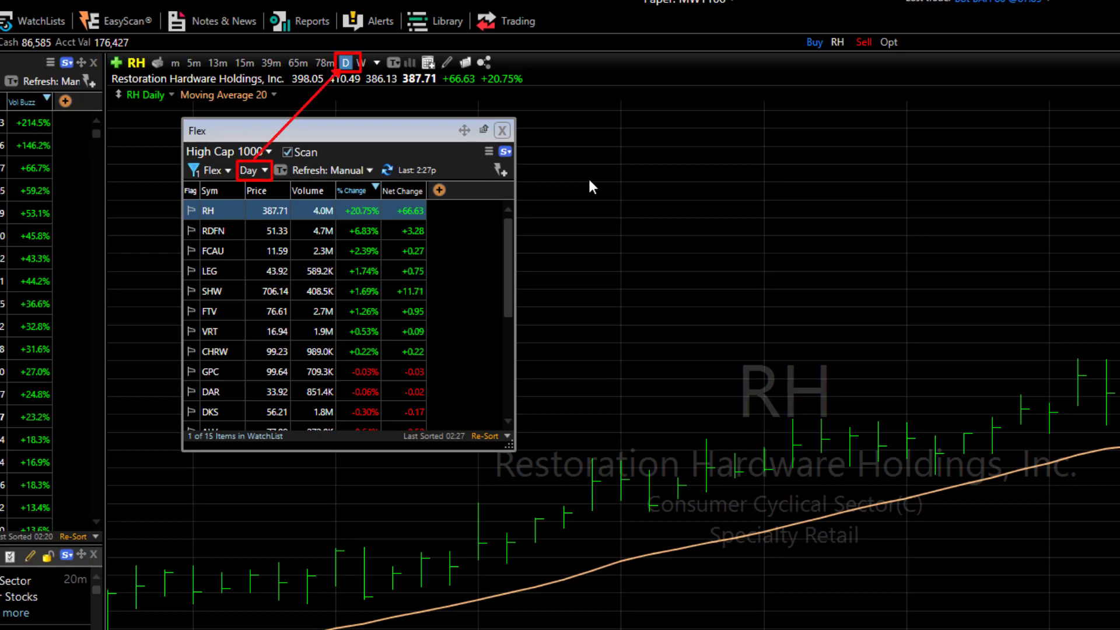
key("Down")
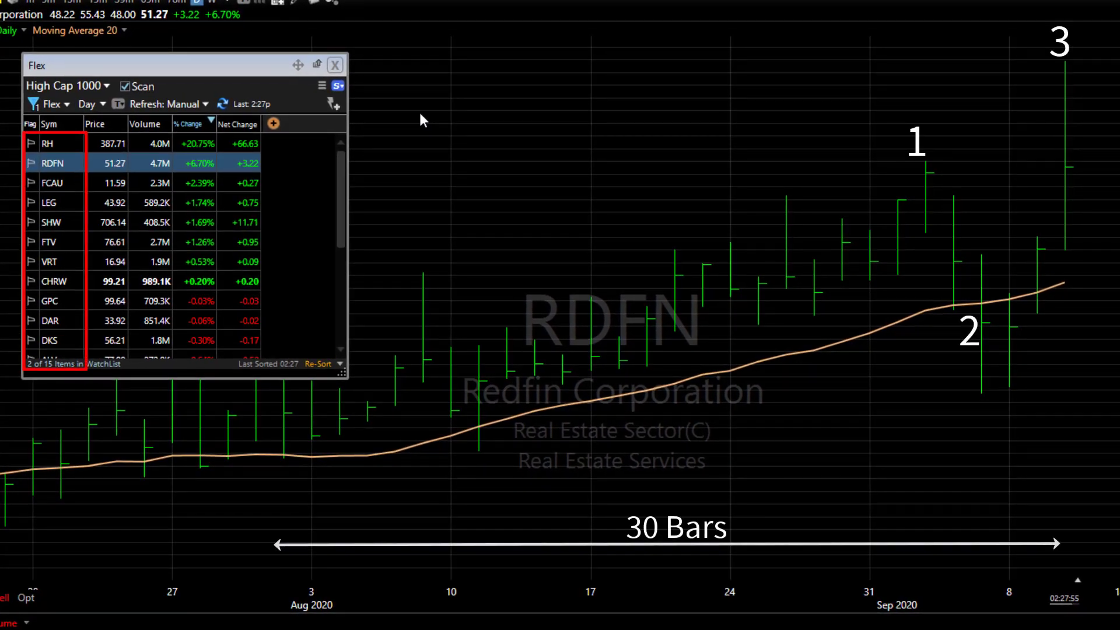
key("Down")
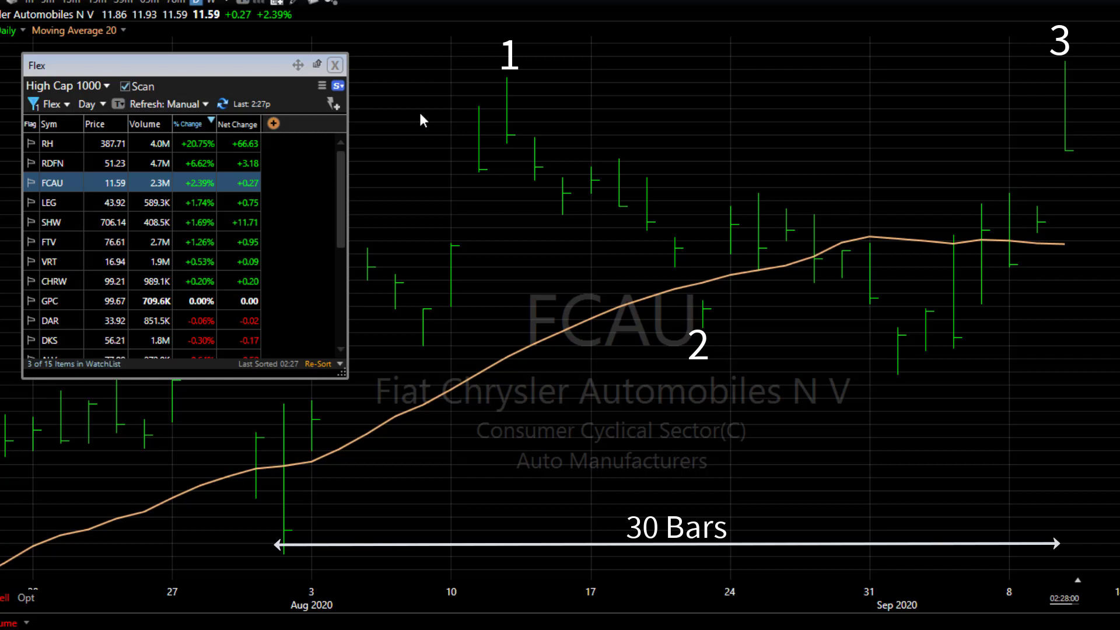
key("Down")
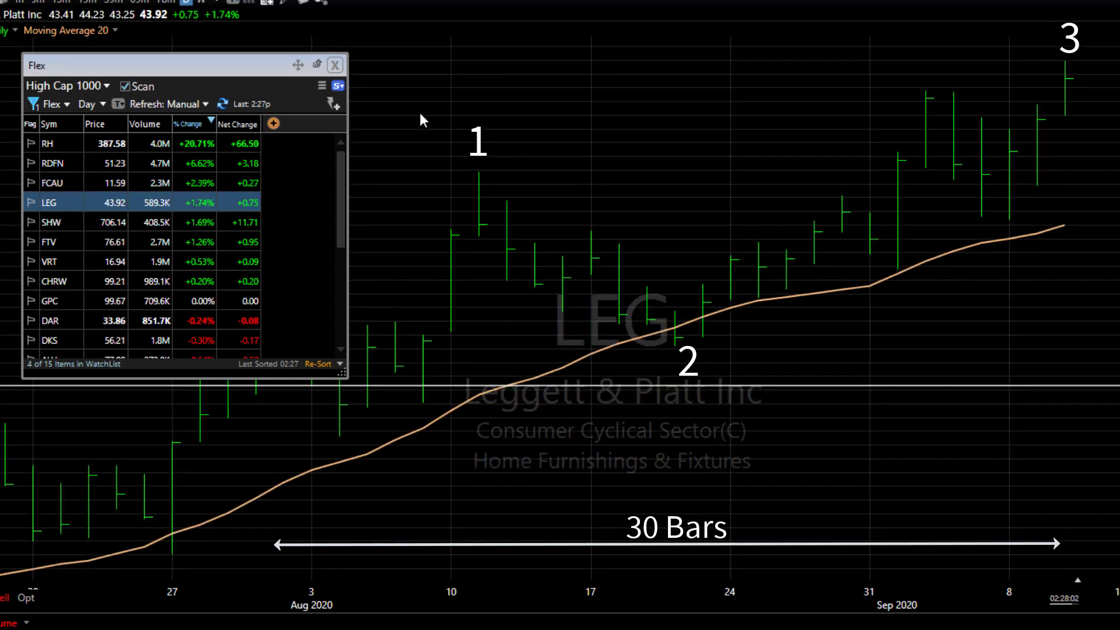
key("Down")
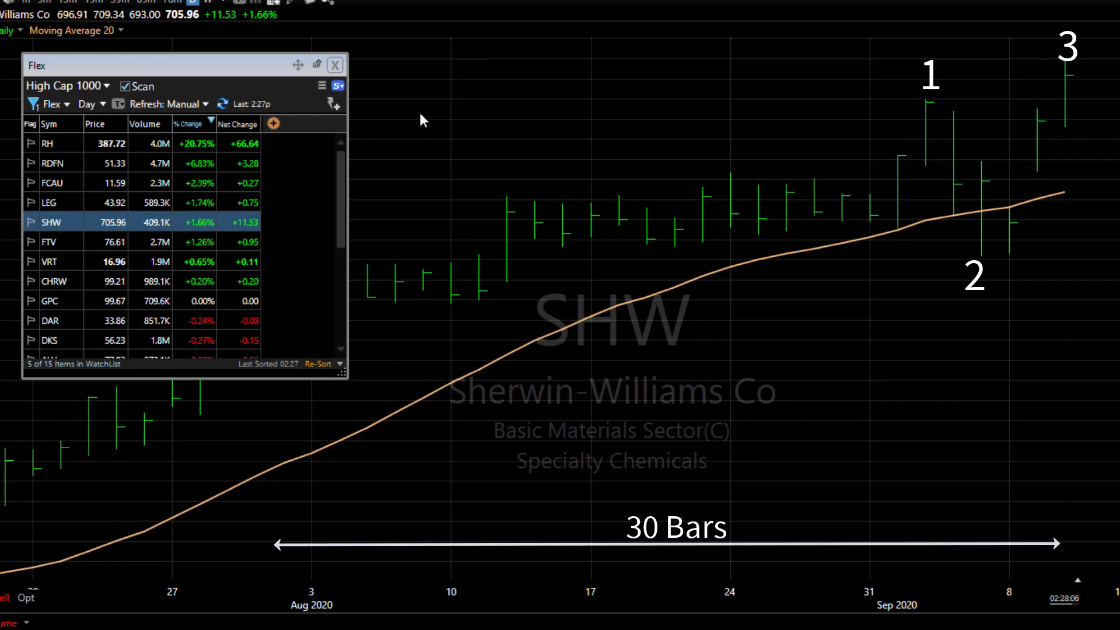
key("Down")
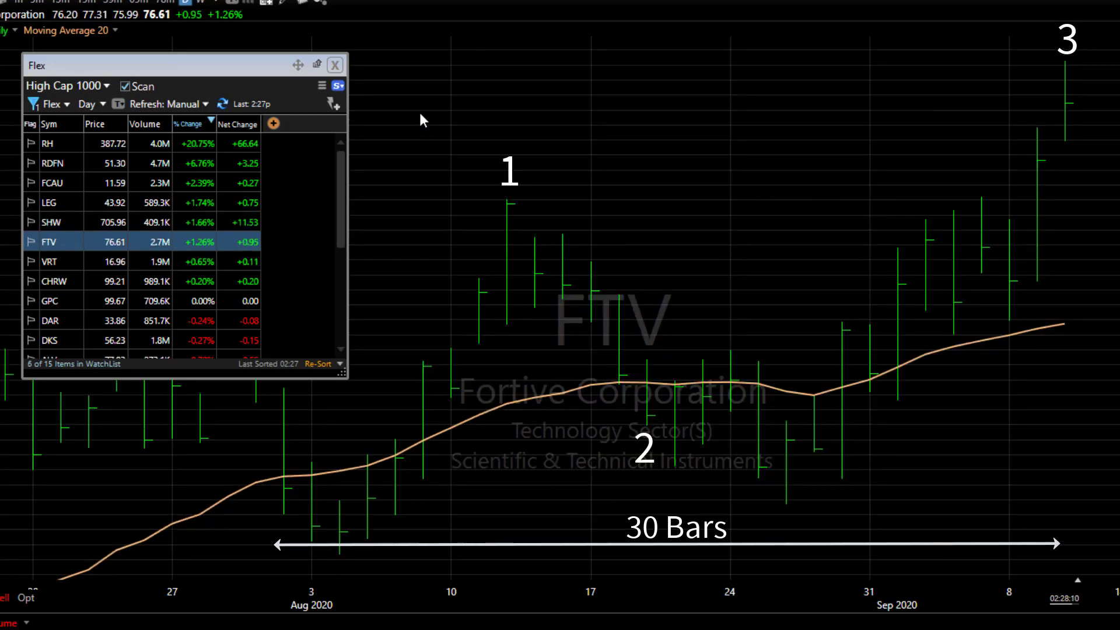
key("Down")
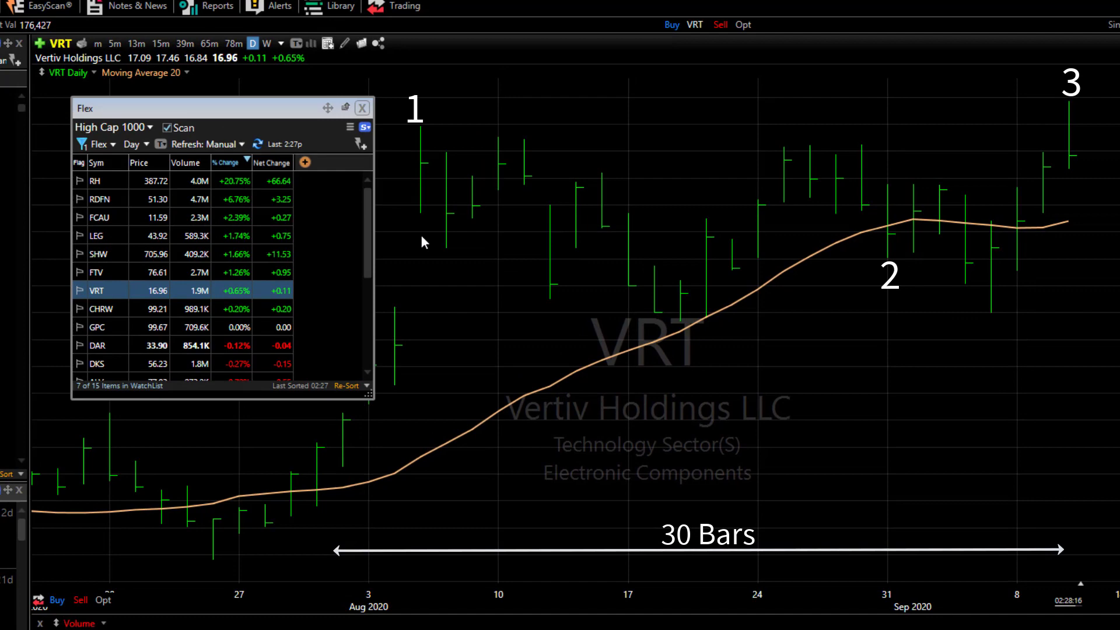
key("Down")
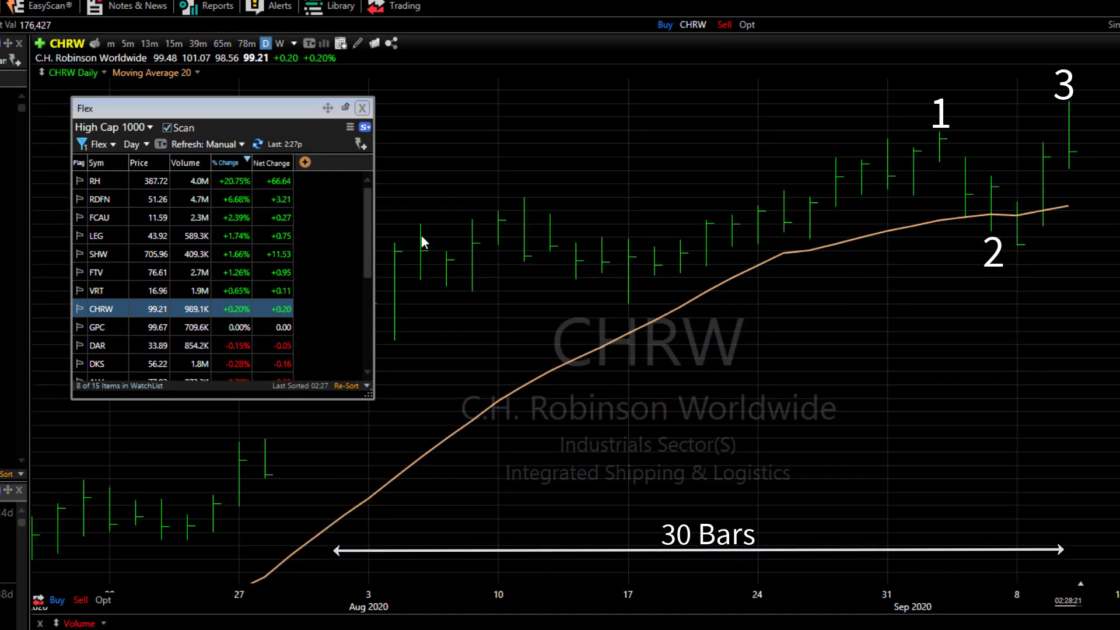
key("Down")
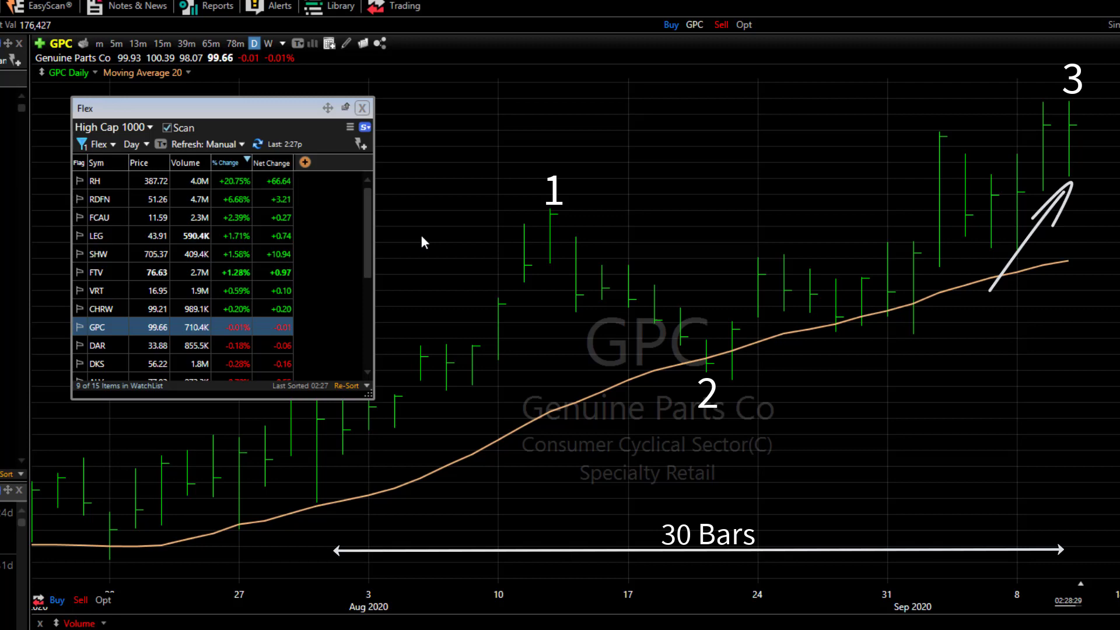
key("Down")
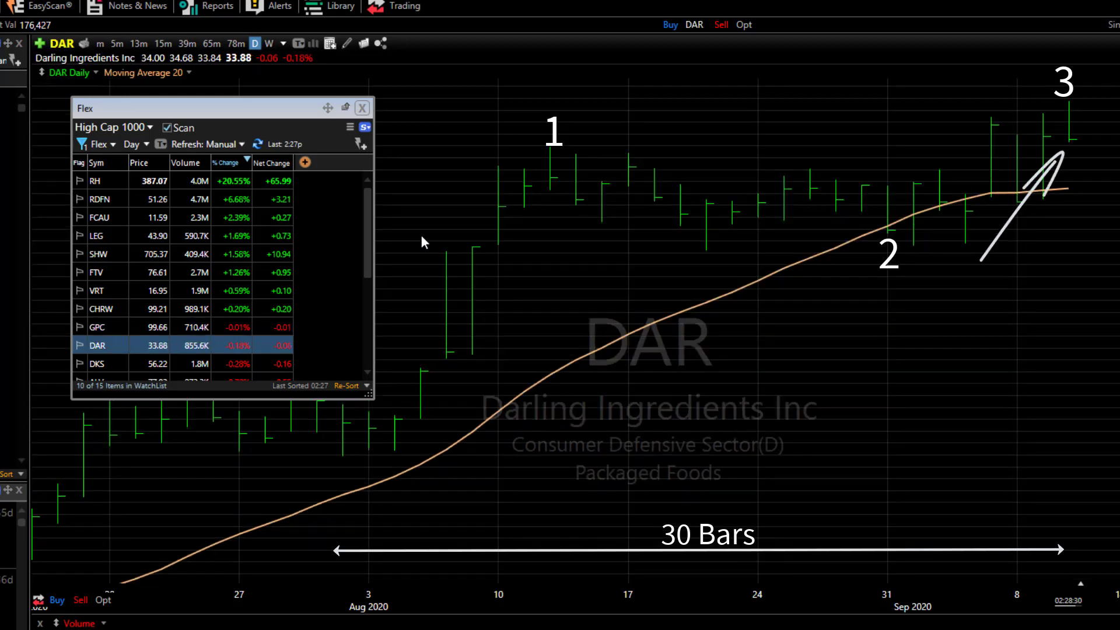
key("Down")
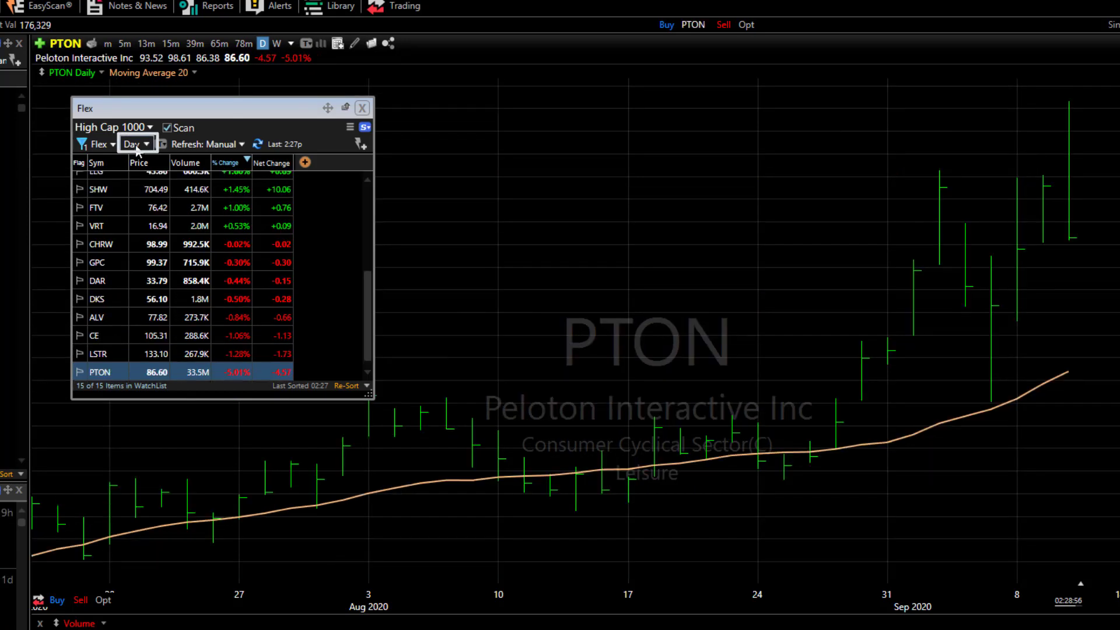
- Switch the scan and chart to hourly bars, then review FTV and VIAC
left_click(134, 144)
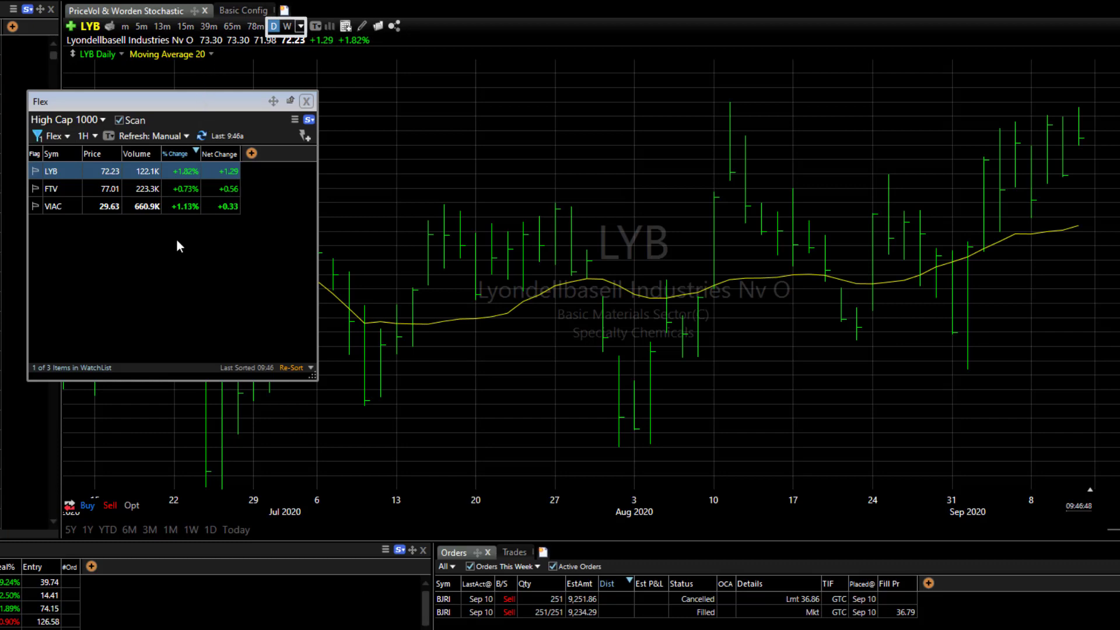
left_click(300, 26)
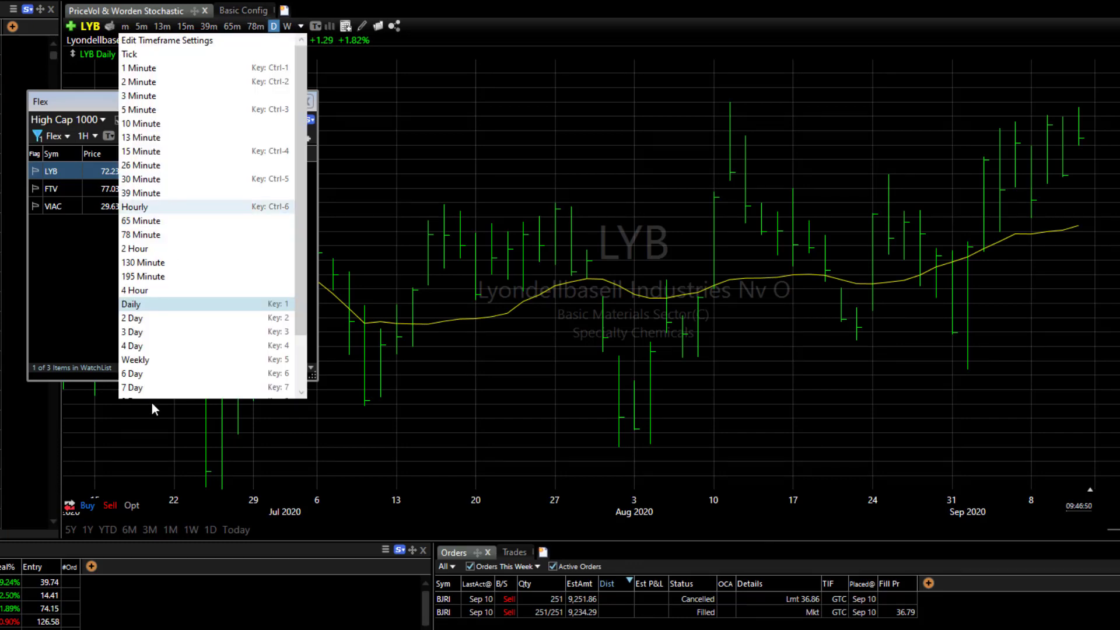
key("ctrl+6")
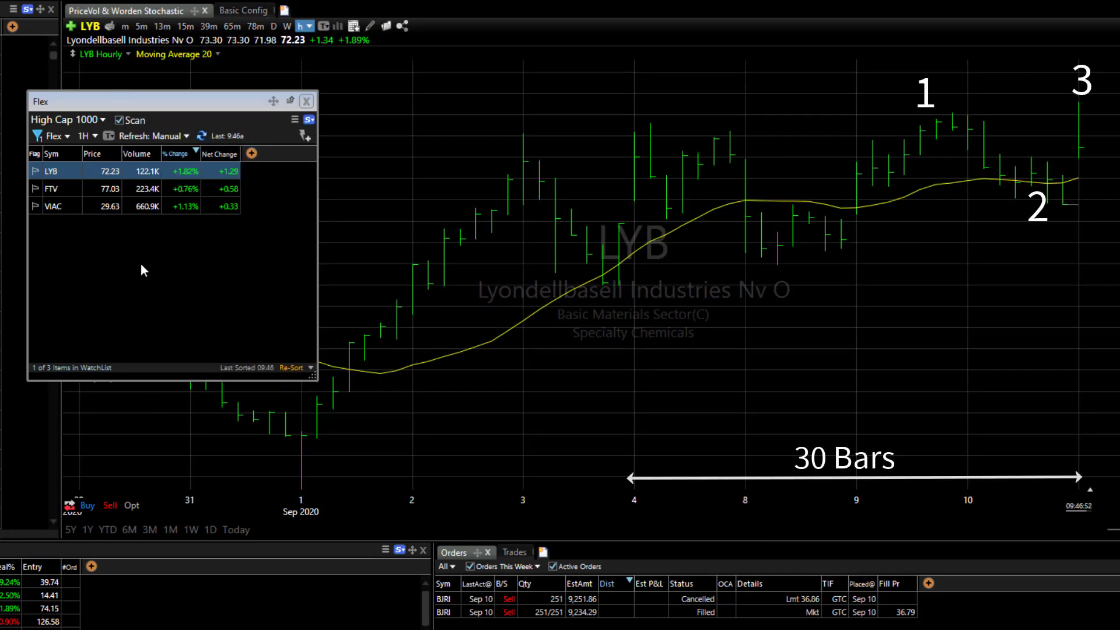
key("Down")
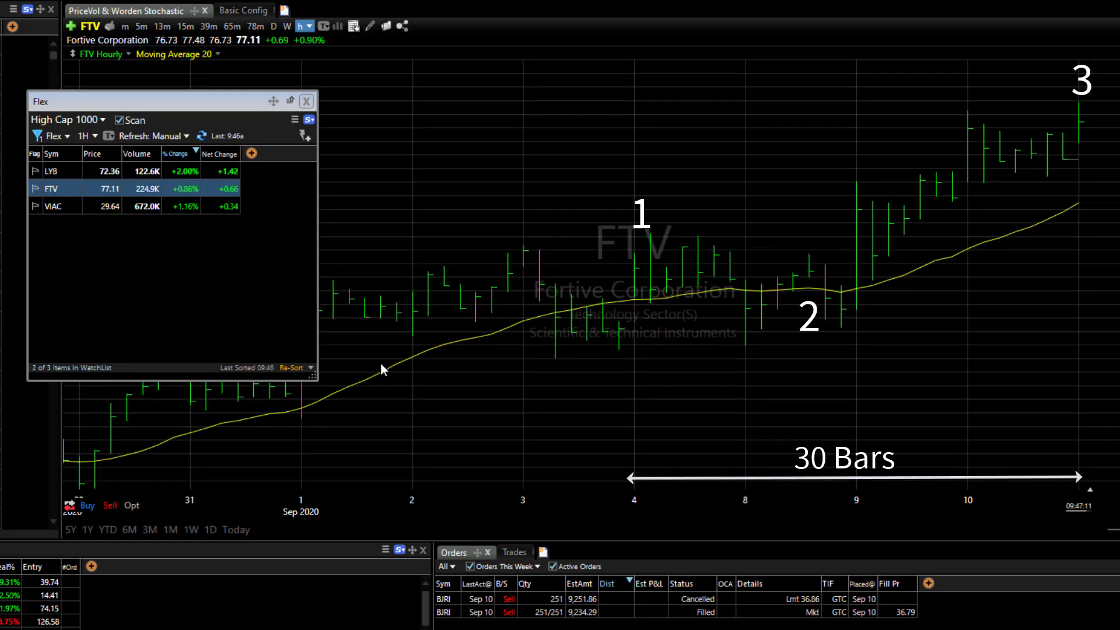
key("Down")
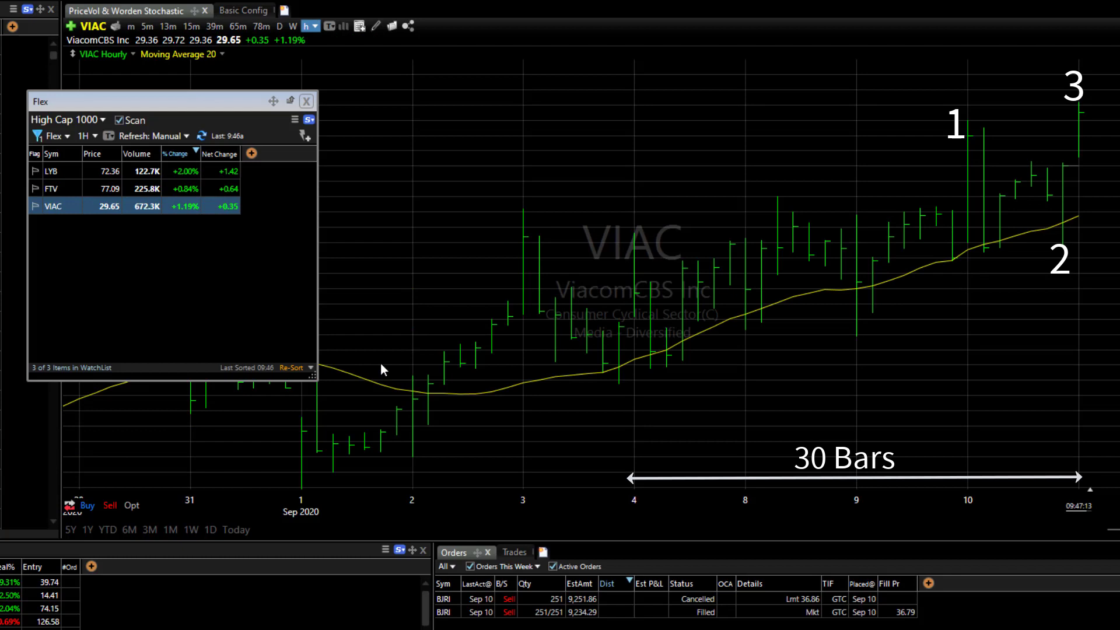
- Change the scanned watchlist to High Cap 3000
left_click(96, 120)
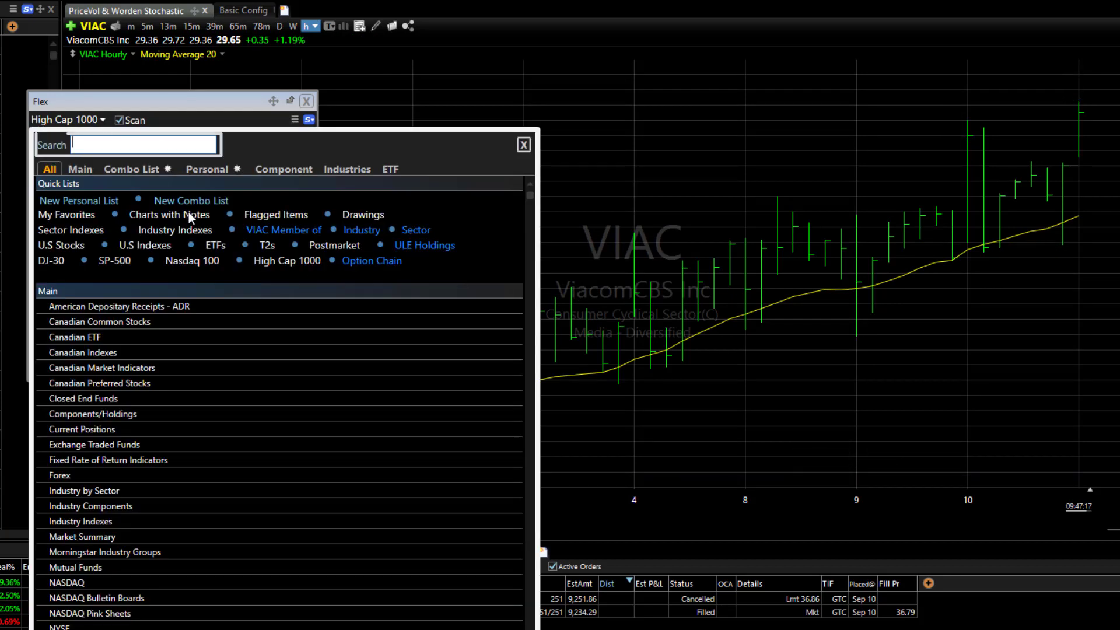
type("3000")
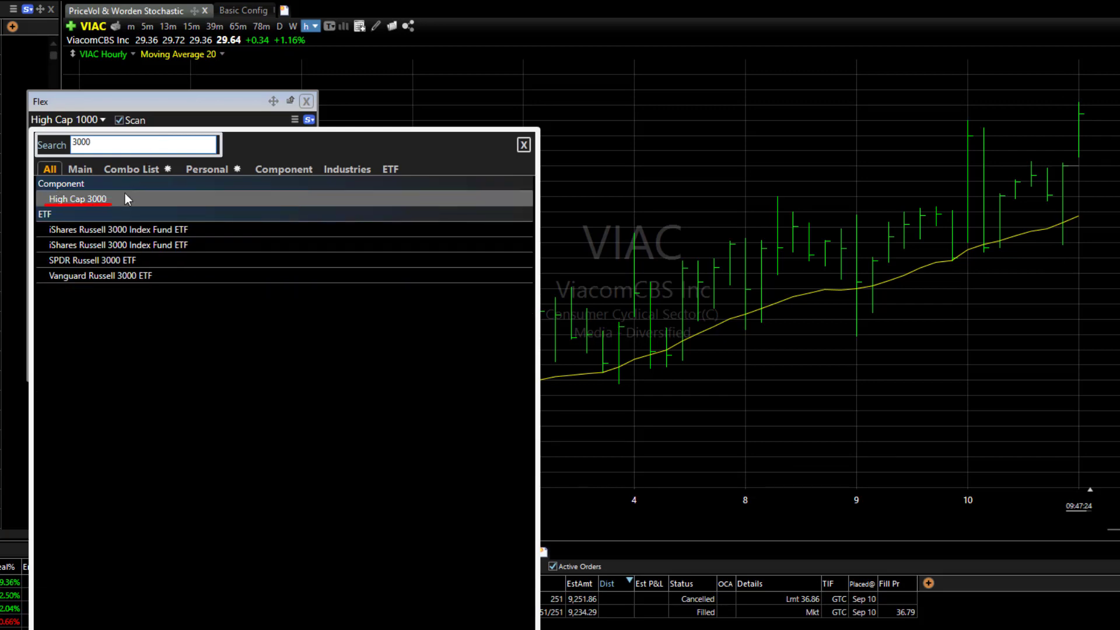
left_click(125, 196)
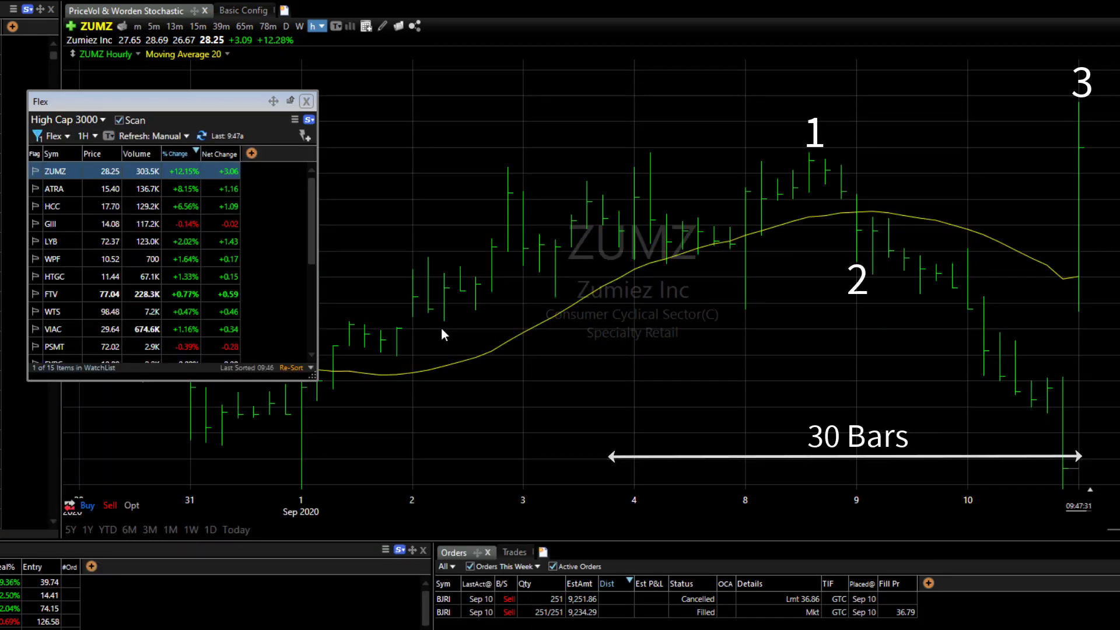
- Review hourly charts of ATRA, HCC, GIII, LYB, HTGC, FTV, WTS and PSMT
key("Down")
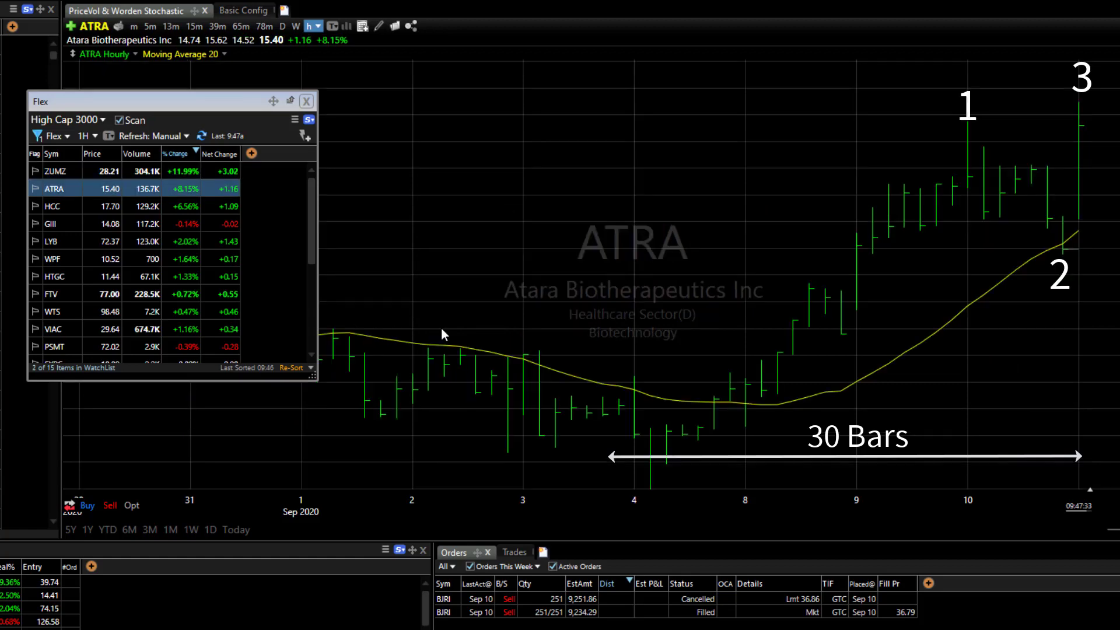
key("Down")
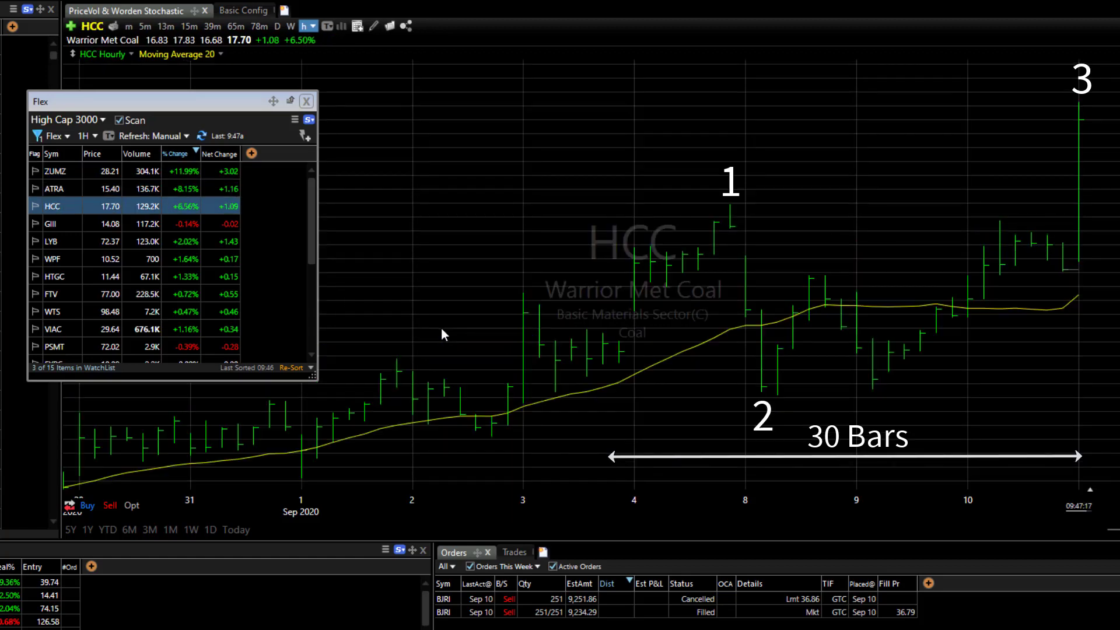
key("Down")
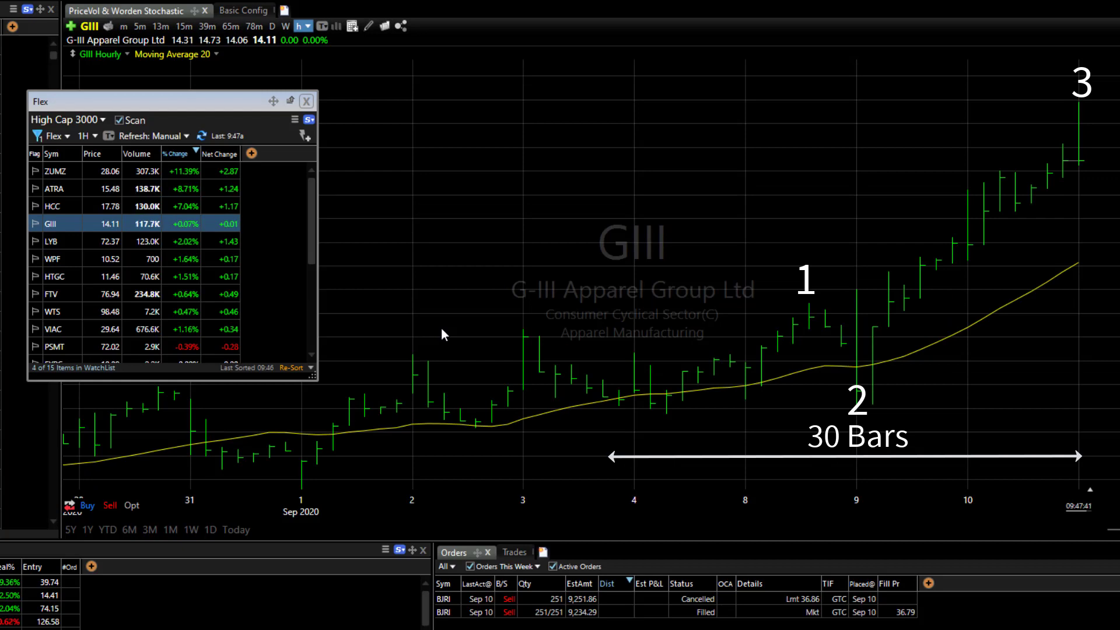
key("Down")
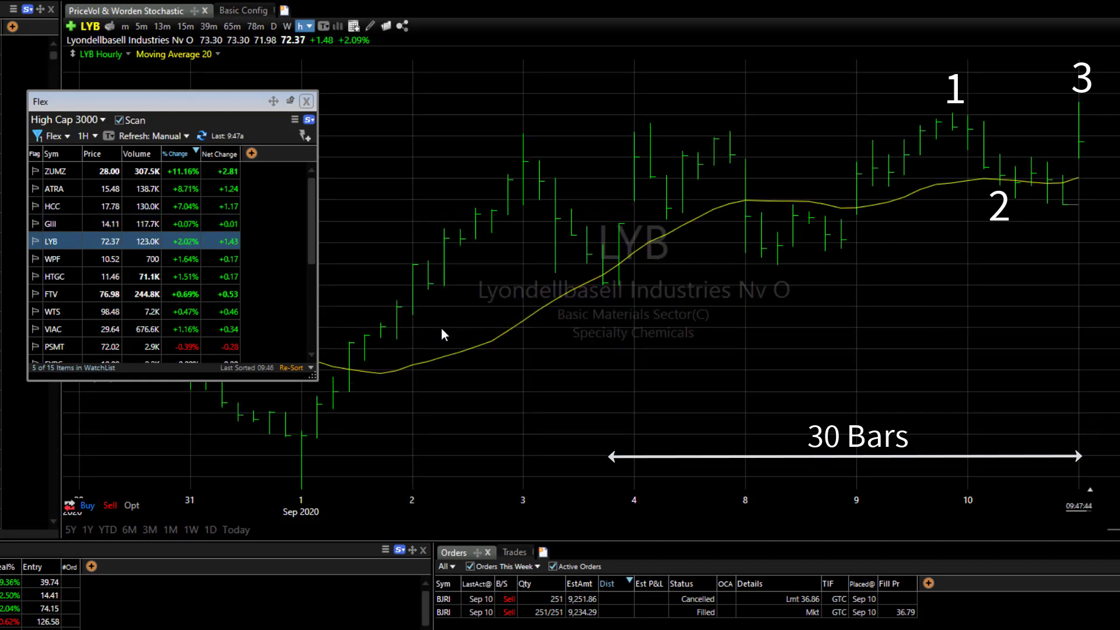
key("Down")
key("Down")
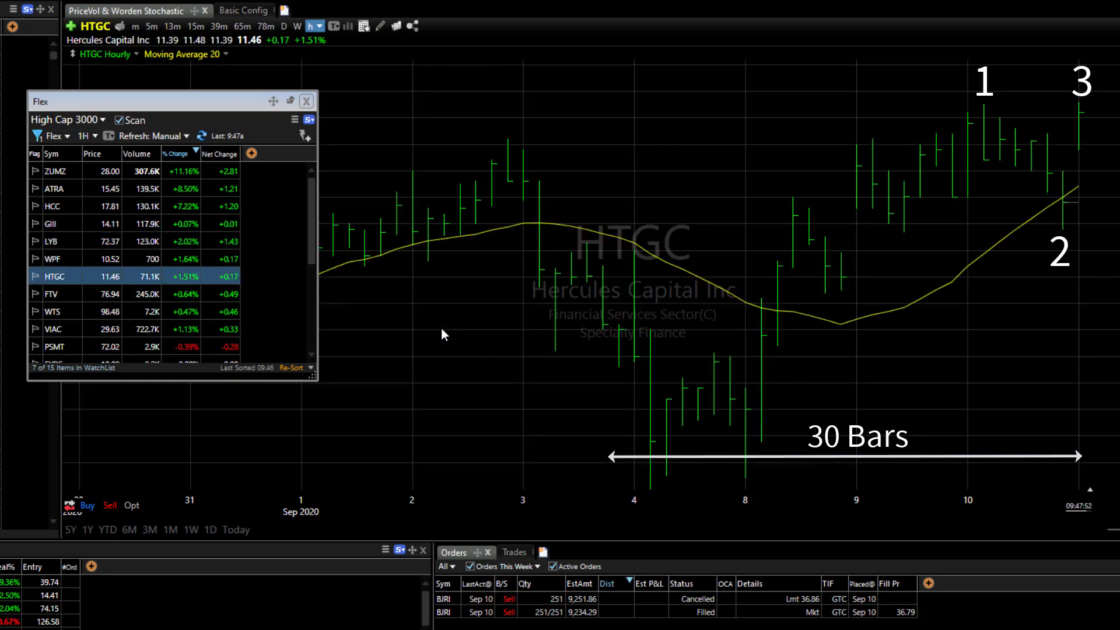
key("Down")
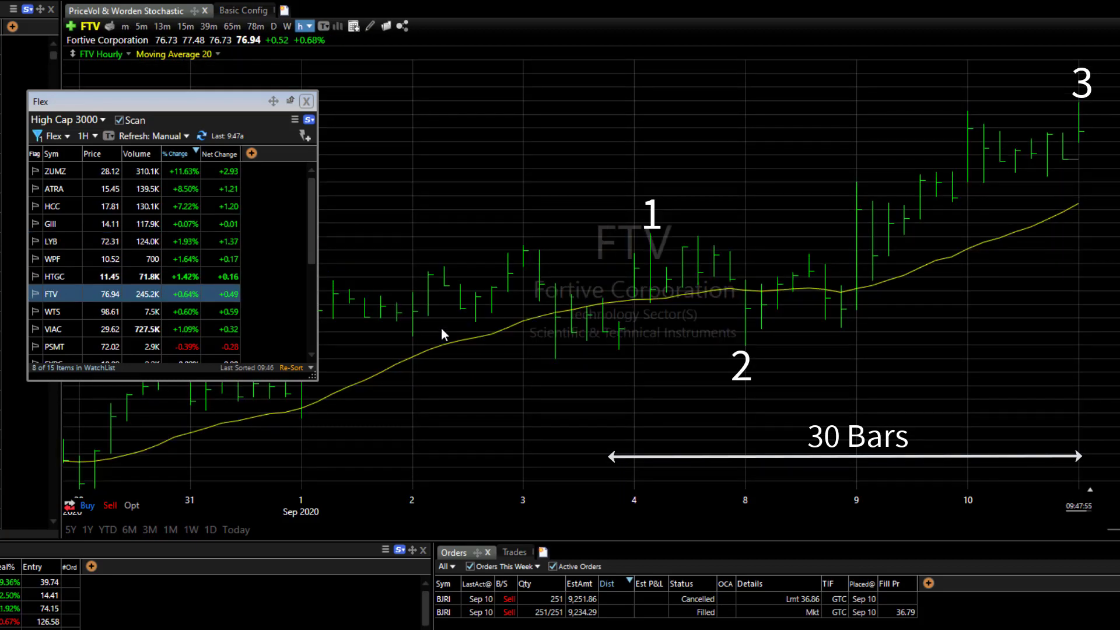
key("Down")
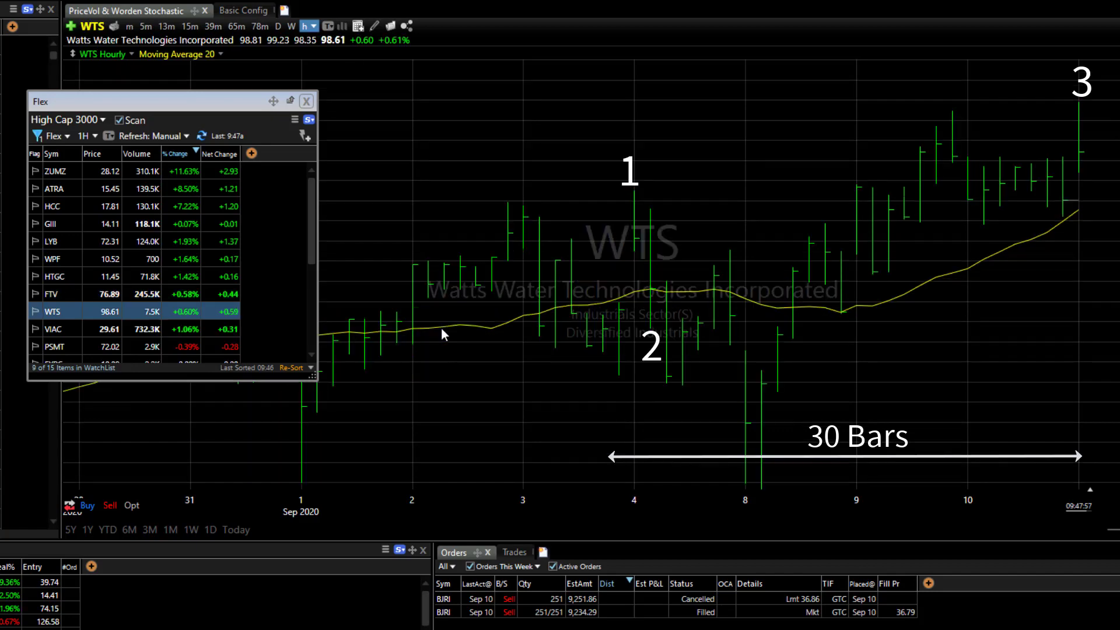
key("Down")
key("Down")
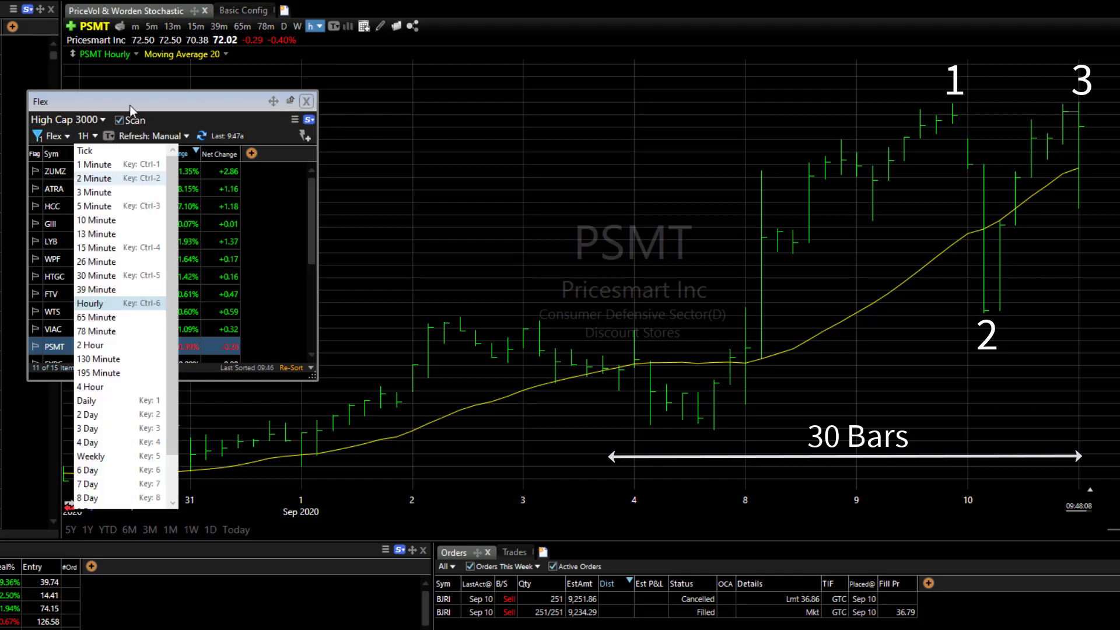
- Switch the scan to 5 Minute bars and review CODX, DHT, LPG, KRA, APRE, DGII, COO
left_click(153, 28)
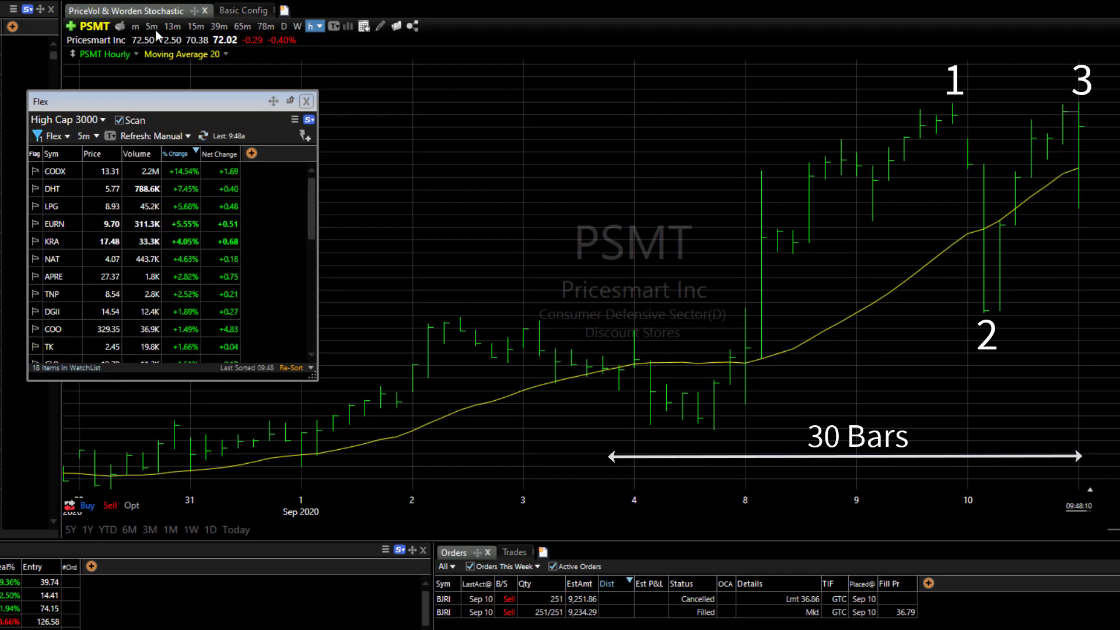
key("space")
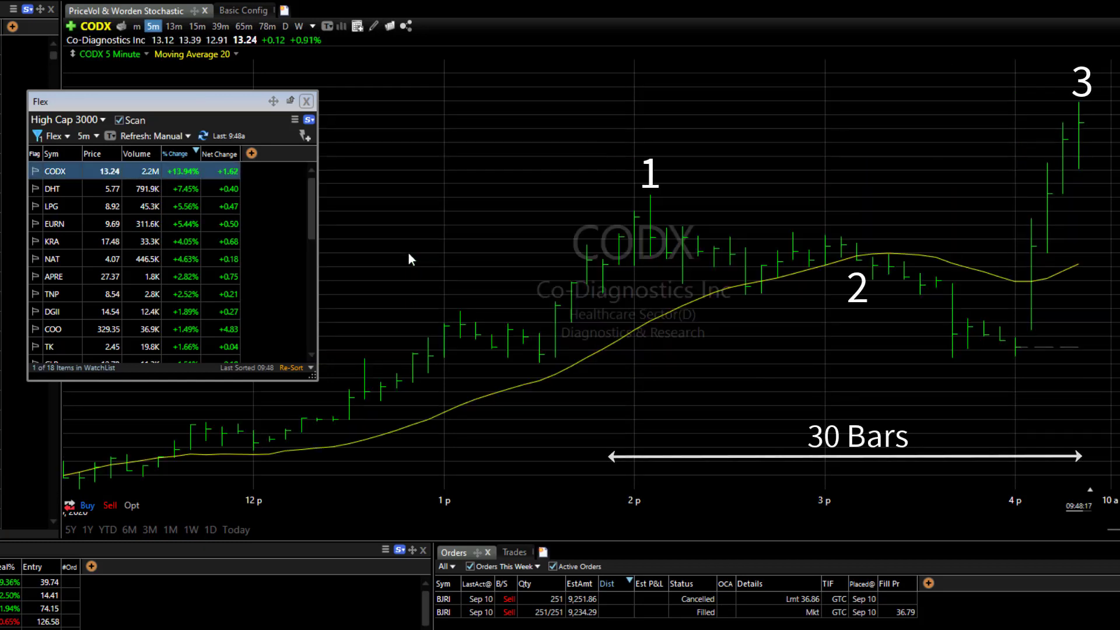
key("space")
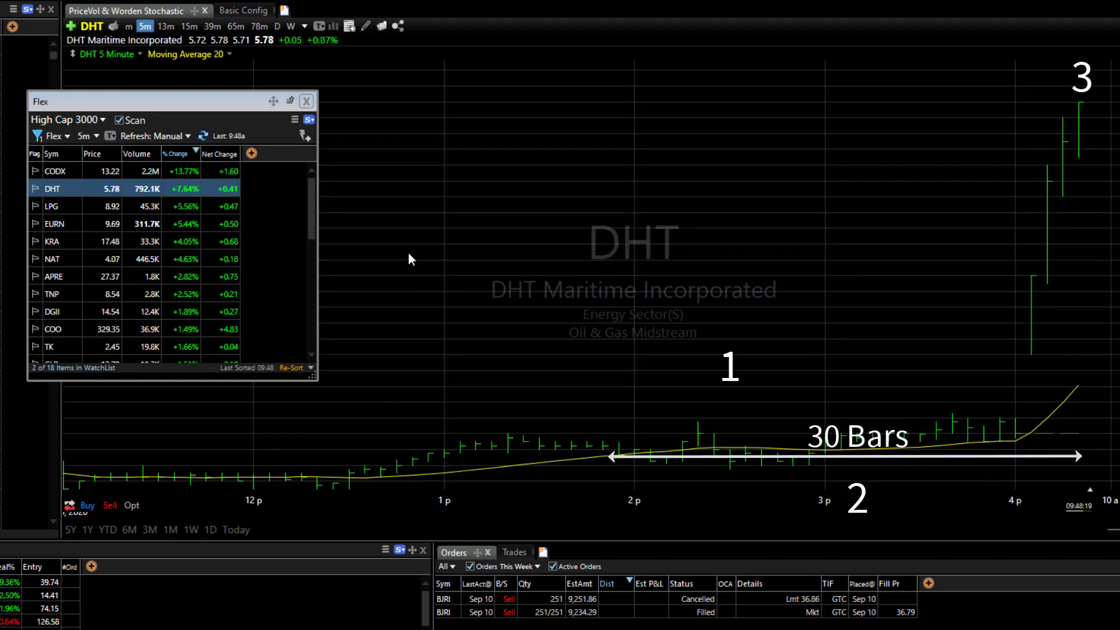
key("space")
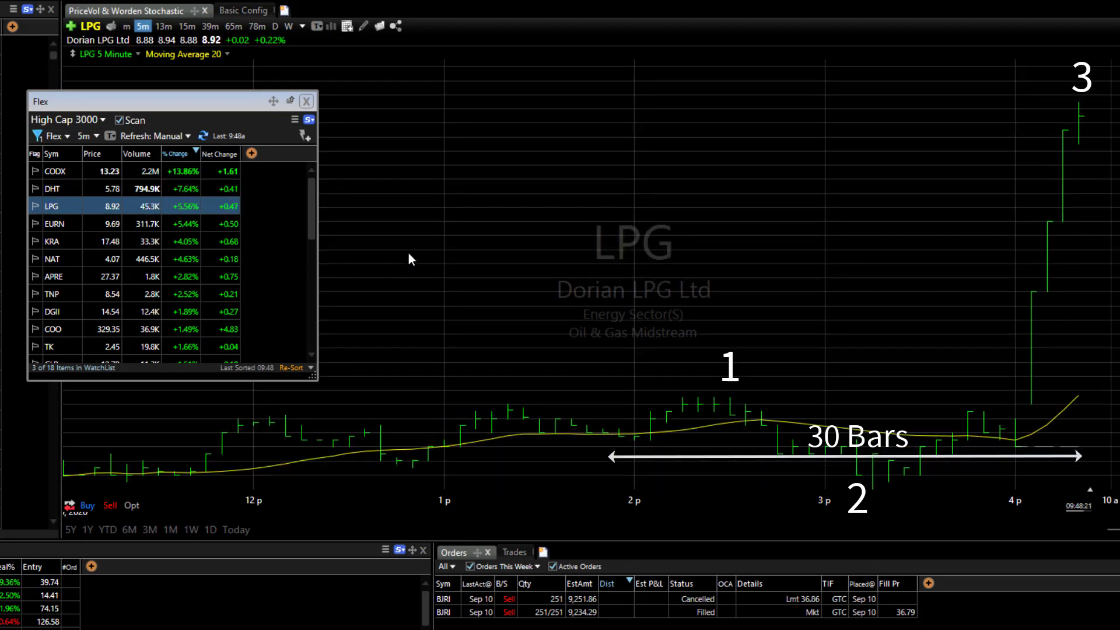
key("space")
key("space")
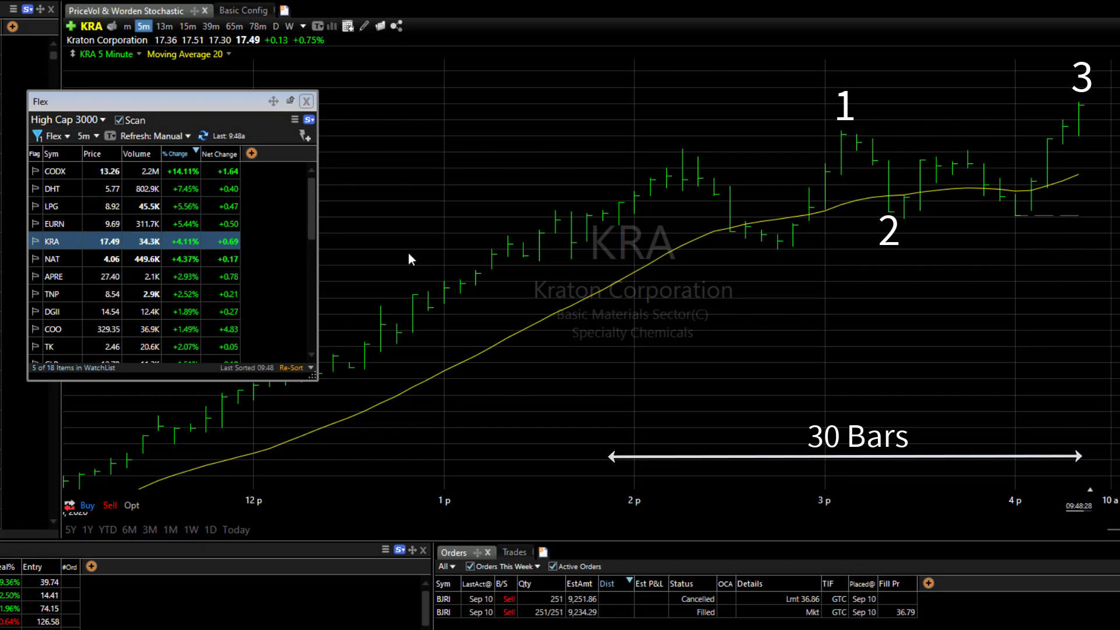
key("space")
key("space")
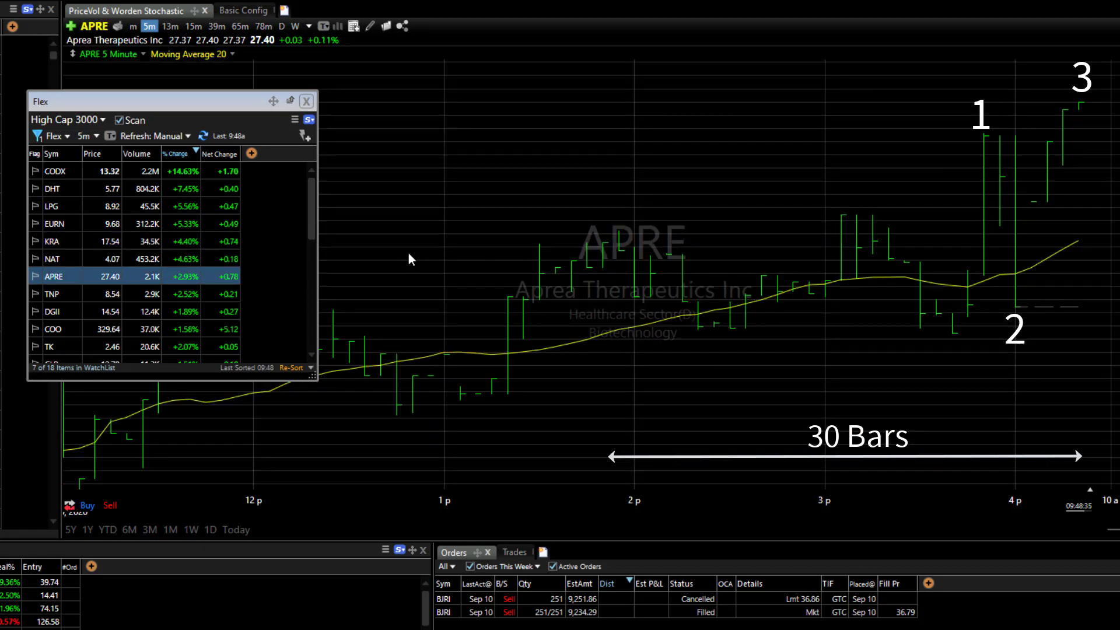
key("space")
key("space")
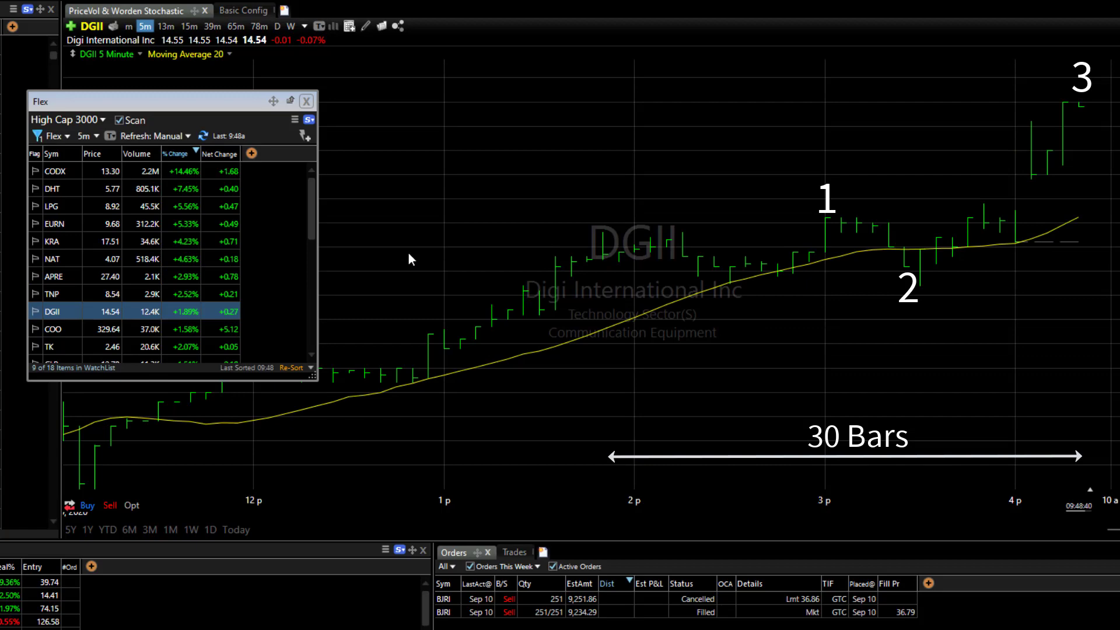
key("space")
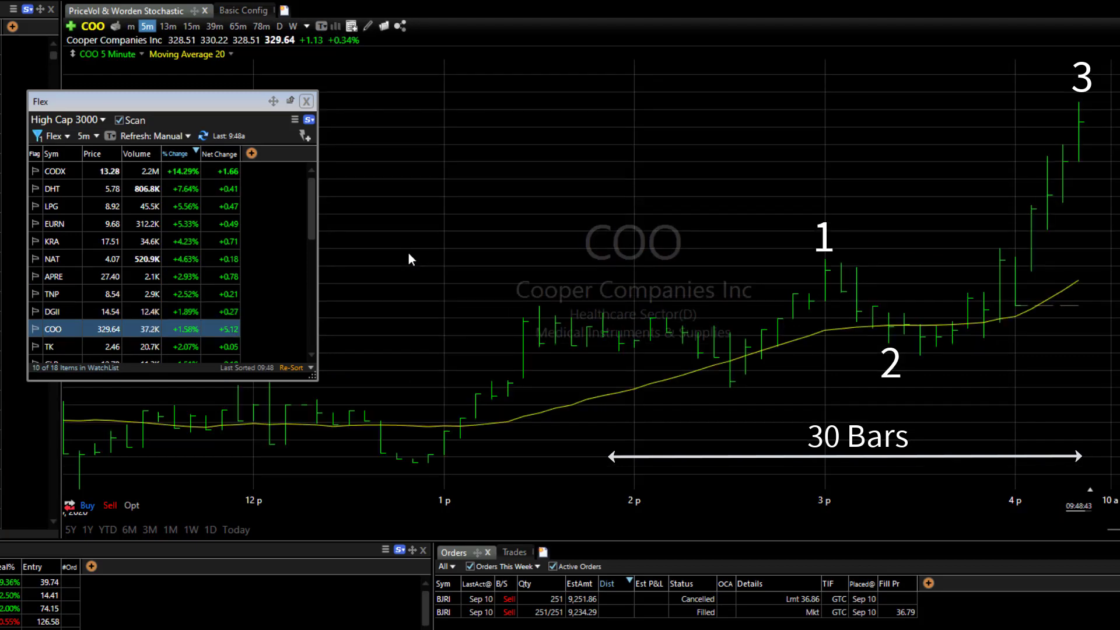